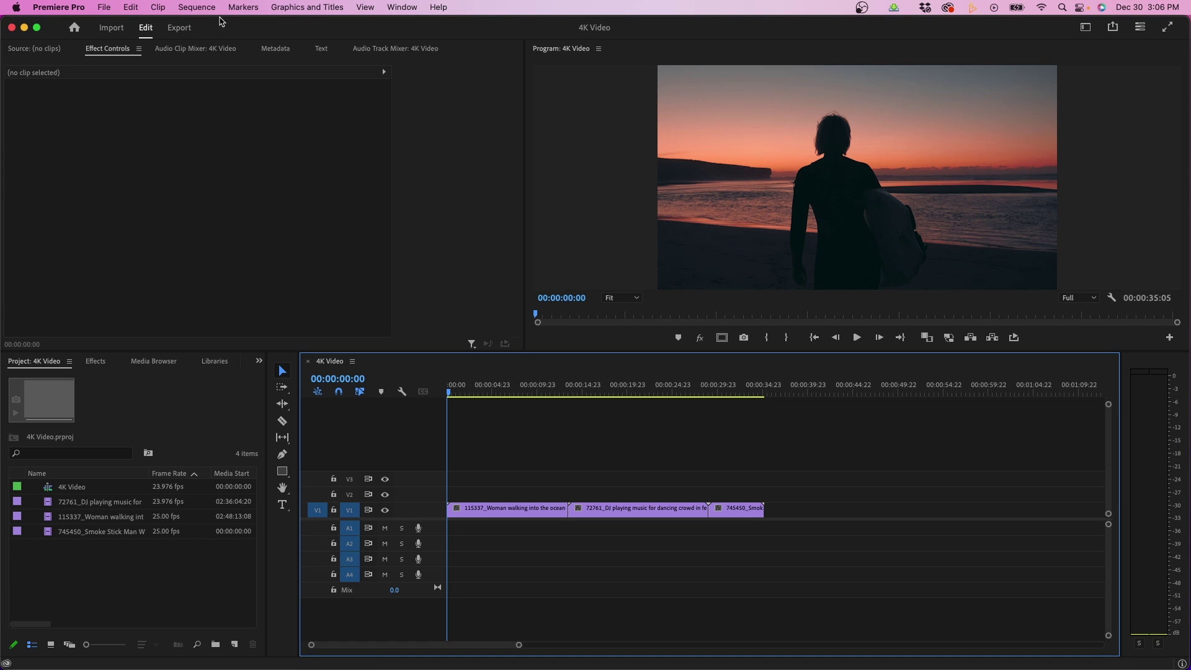
Confirm the sequence settings show 3840×2160 frame size and 23.976 fps timebase
{"action": "left_click", "coordinate": [202, 8]}
{"action": "left_click", "coordinate": [202, 27]}
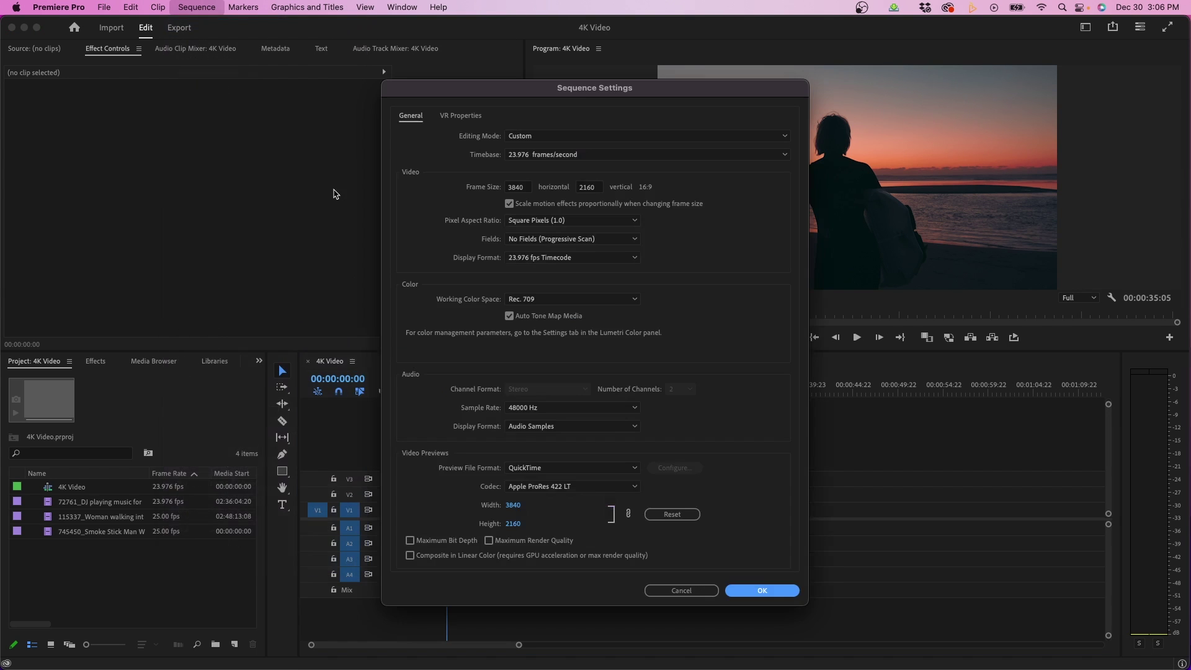
{"action": "left_click", "coordinate": [526, 188]}
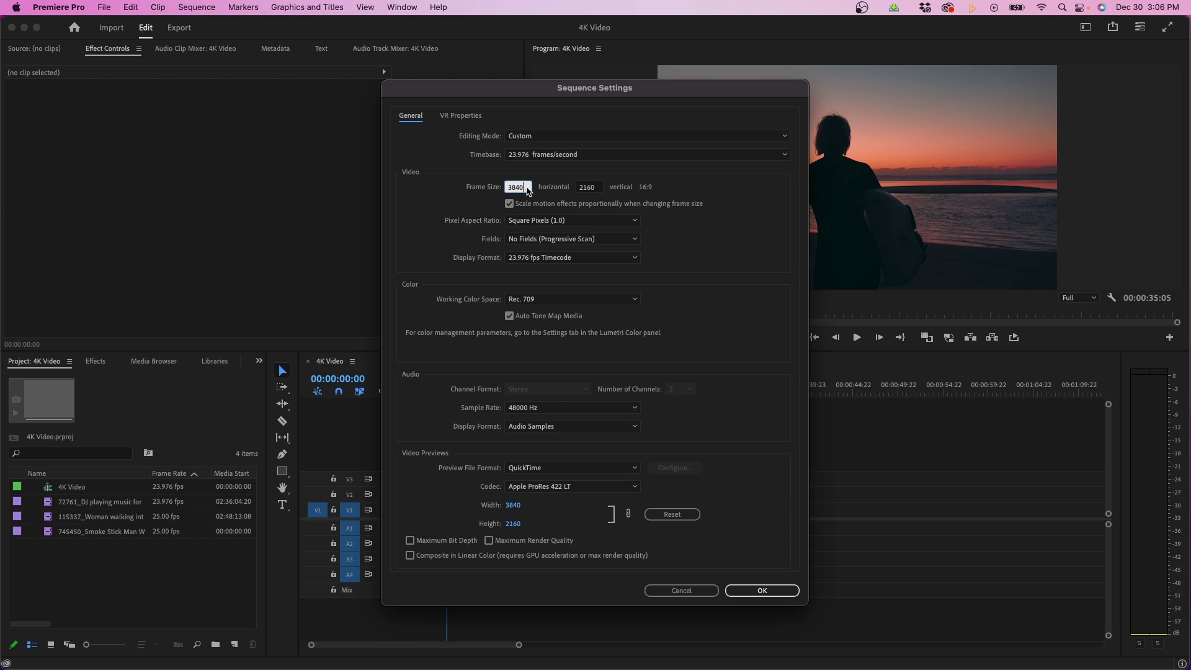
{"action": "left_click", "coordinate": [595, 189]}
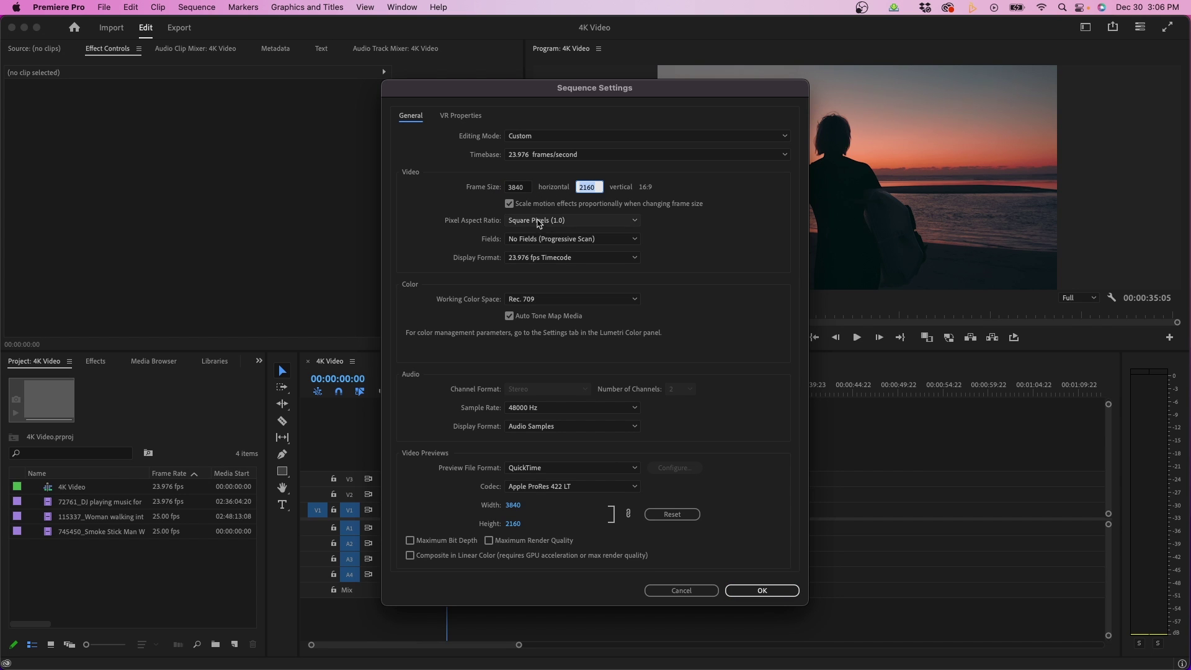
{"action": "left_click", "coordinate": [551, 157]}
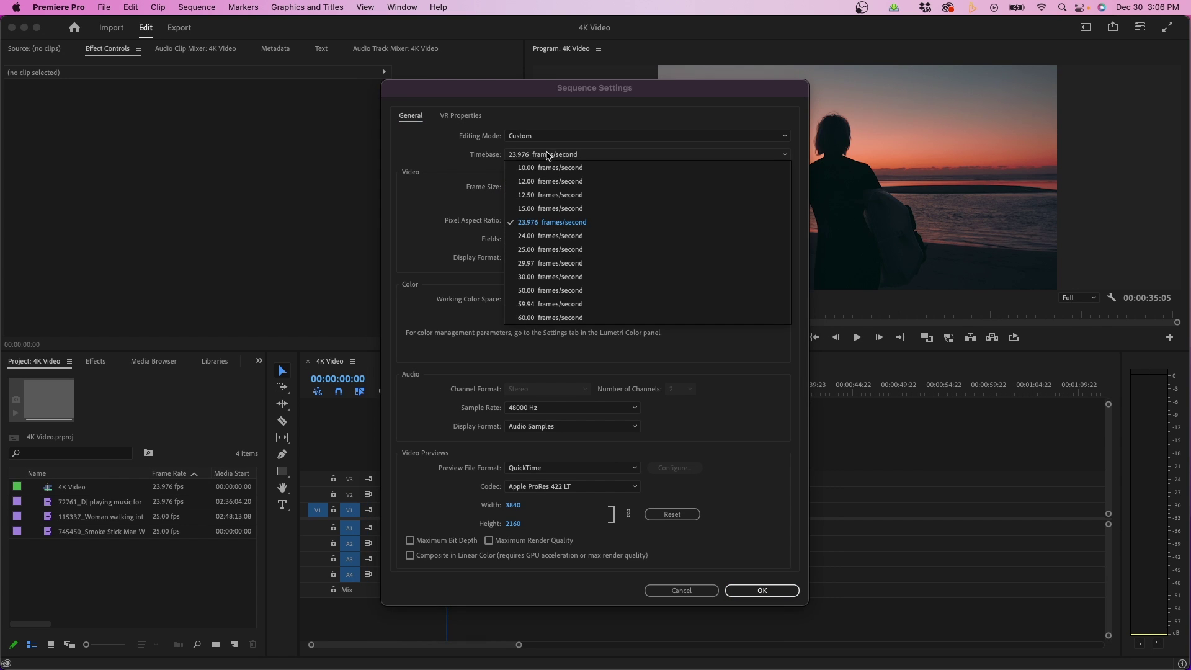
{"action": "left_click", "coordinate": [441, 167]}
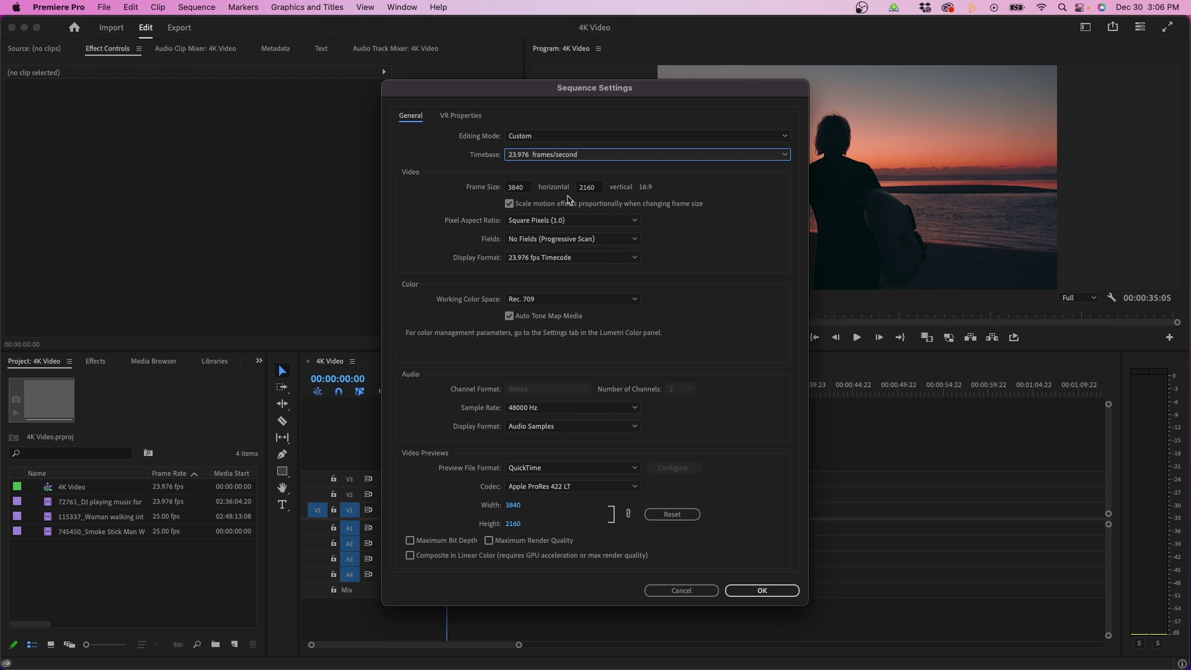
{"action": "left_click", "coordinate": [761, 590]}
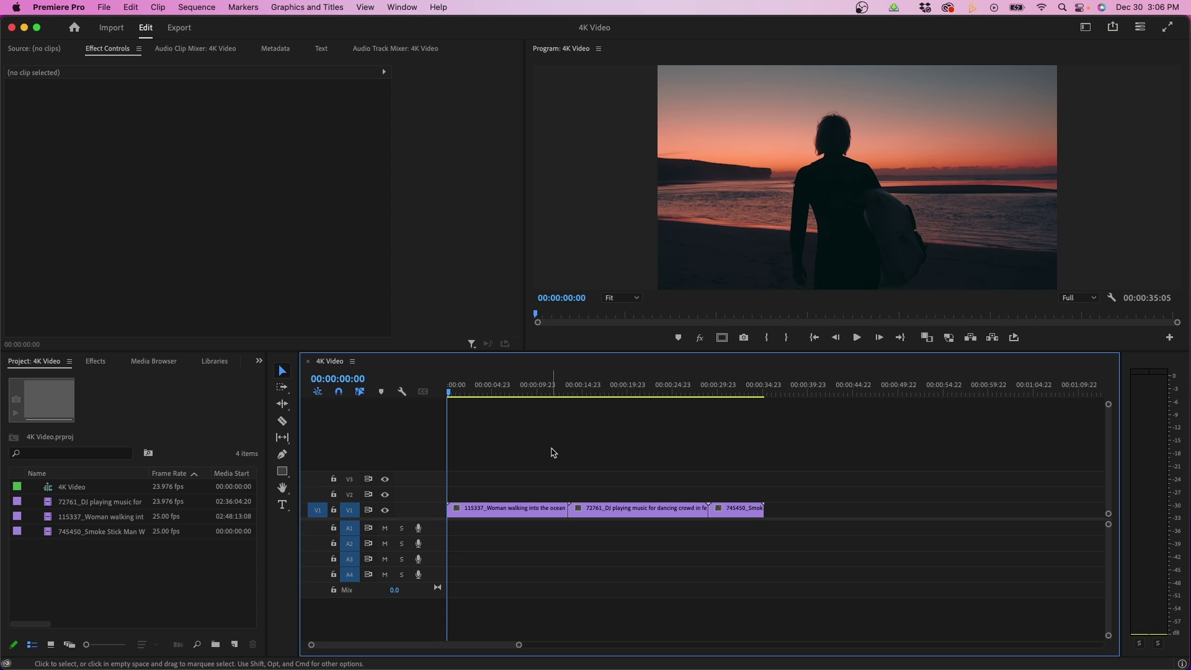
Select all three clips and park the playhead at the sequence end, 00:00:35:05
{"action": "left_click", "coordinate": [521, 390]}
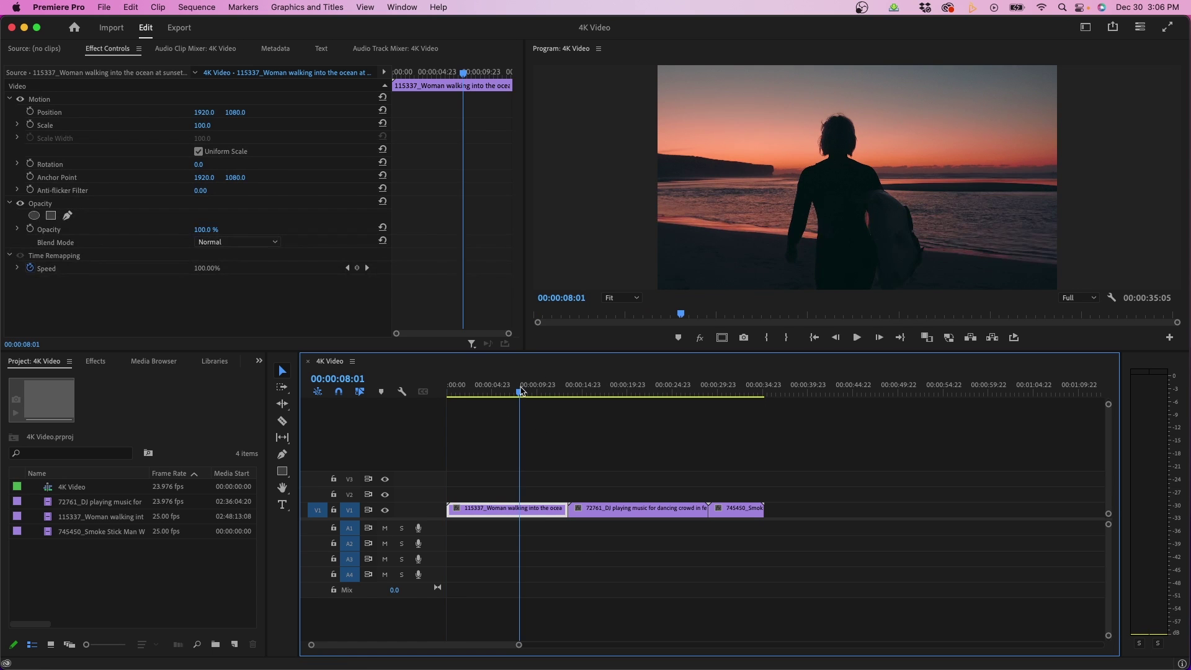
{"action": "left_click_drag", "start_coordinate": [521, 392], "coordinate": [419, 408]}
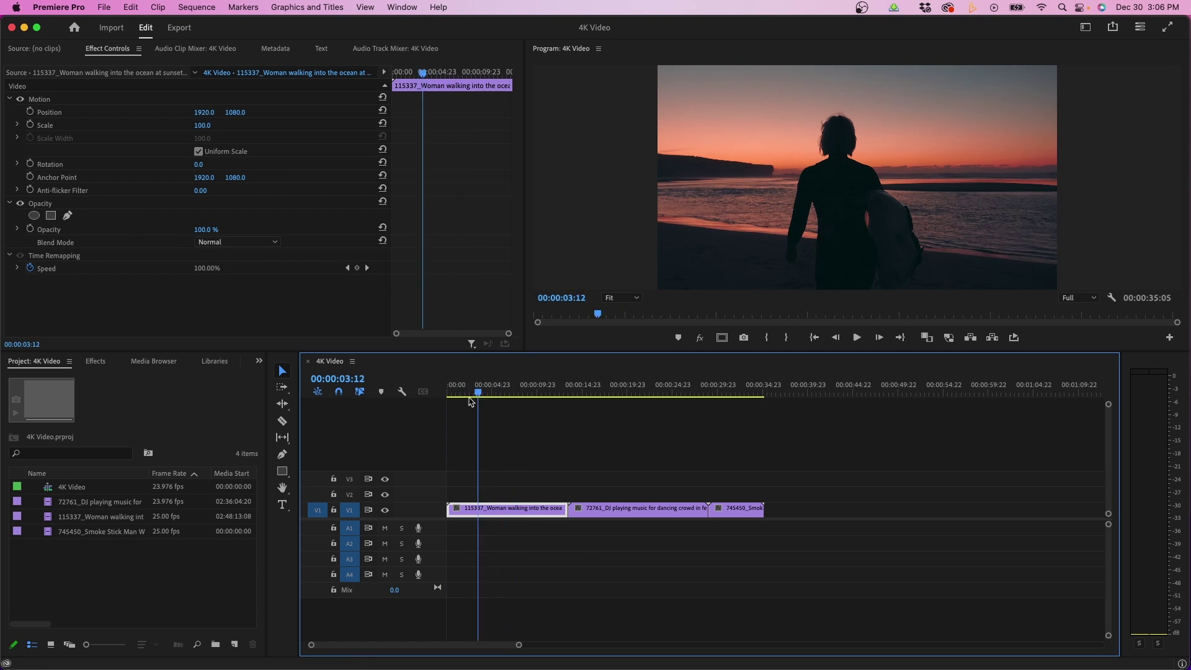
{"action": "left_click", "coordinate": [521, 431]}
{"action": "key", "text": "super+a"}
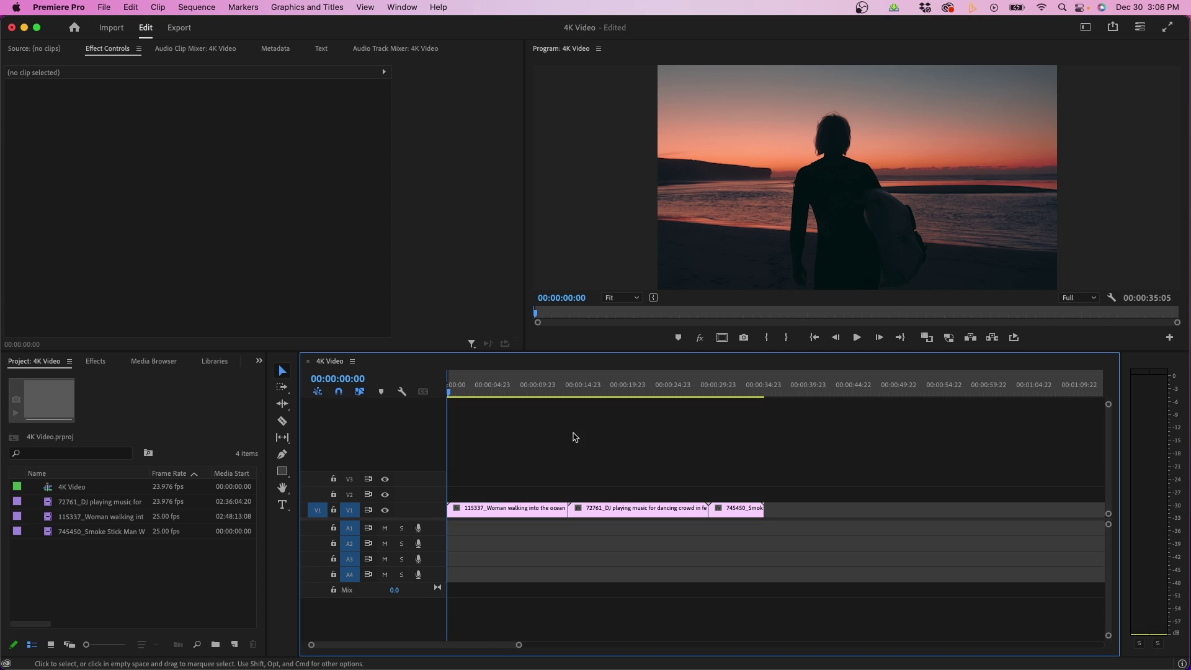
{"action": "left_click", "coordinate": [748, 392]}
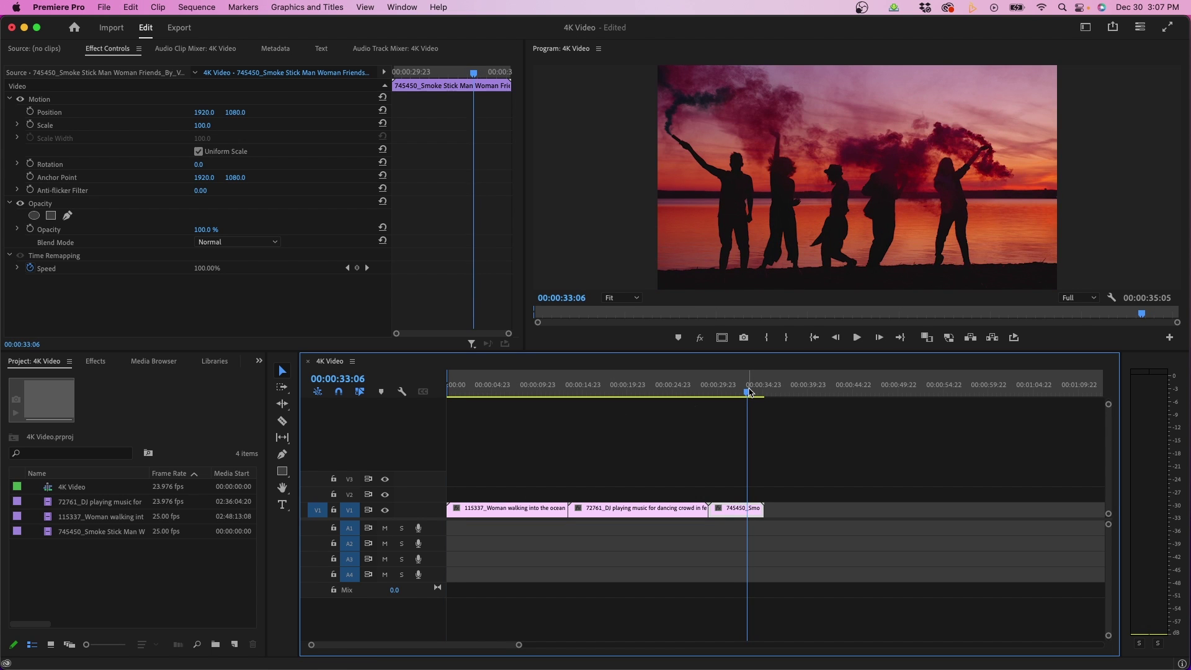
{"action": "key", "text": "End"}
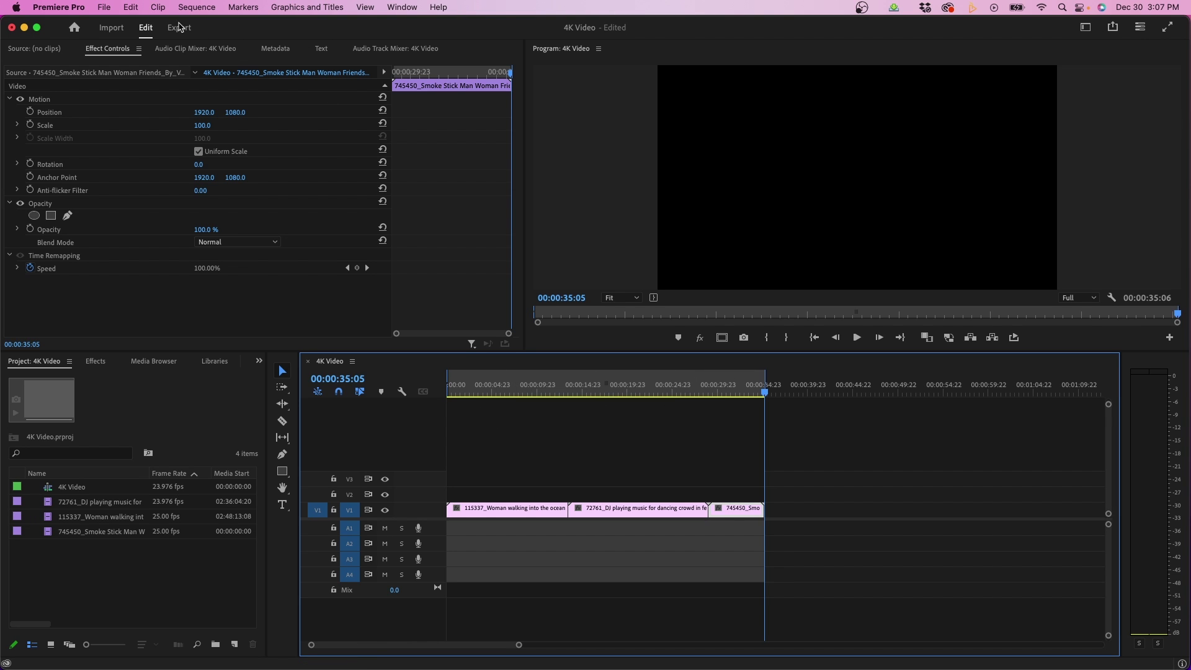
Open File > Export > Media for 4K Video, leaving Range on Source In/Out
{"action": "left_click", "coordinate": [101, 7]}
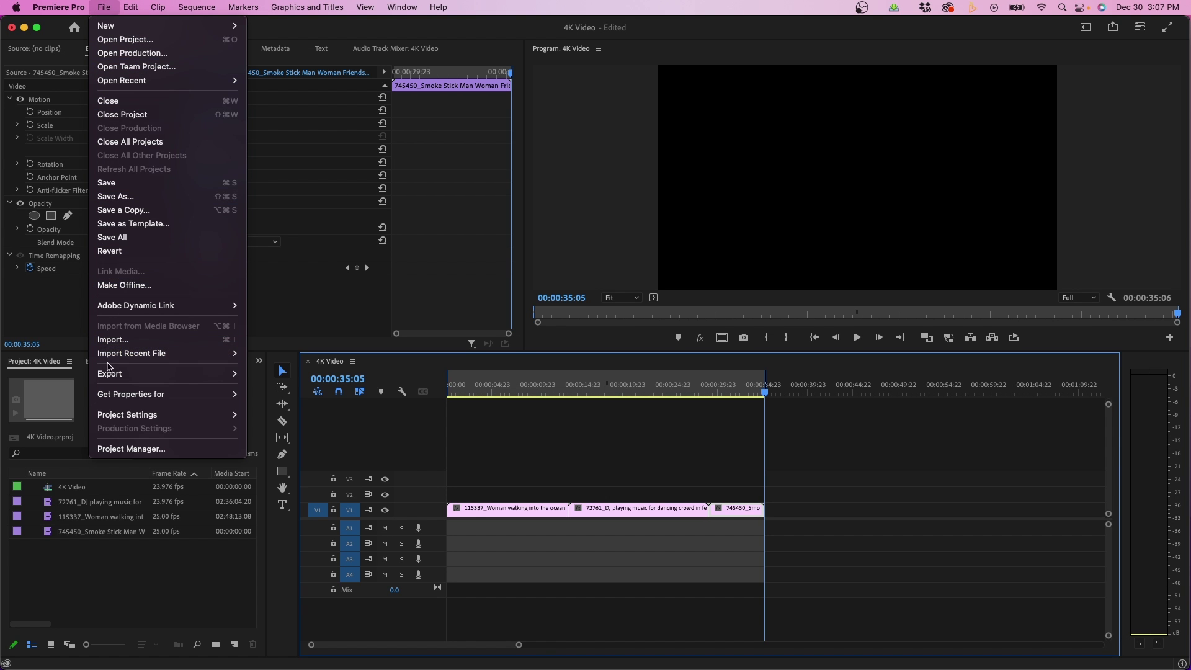
{"action": "mouse_move", "coordinate": [110, 373]}
{"action": "left_click", "coordinate": [276, 380]}
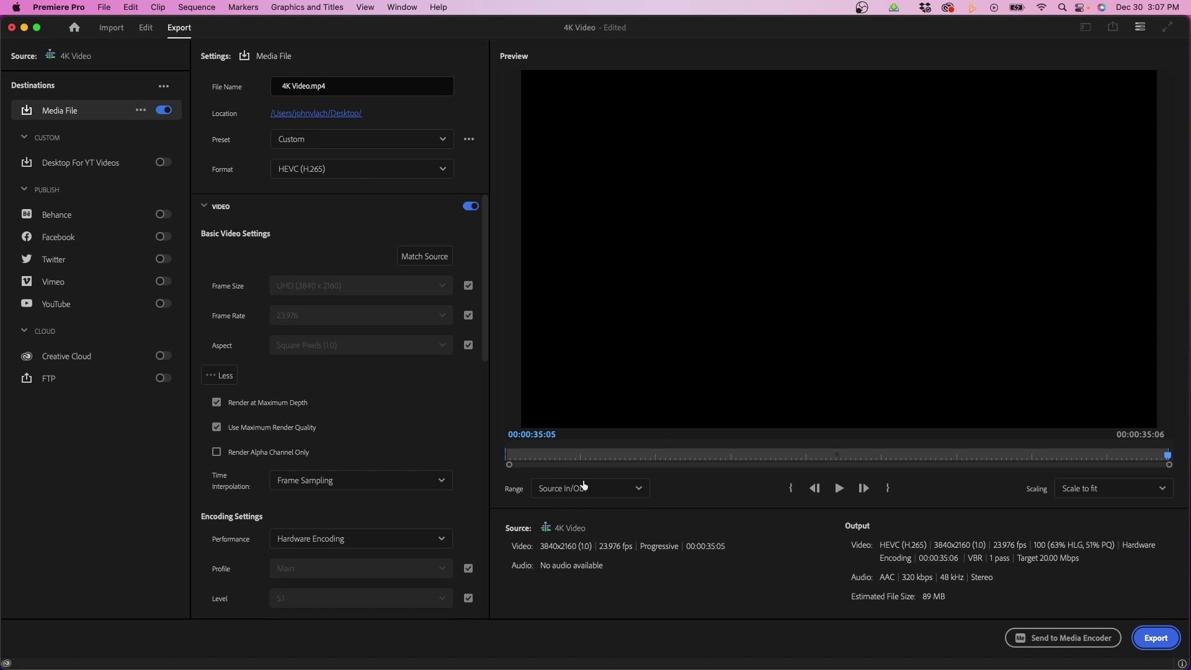
{"action": "left_click", "coordinate": [578, 494]}
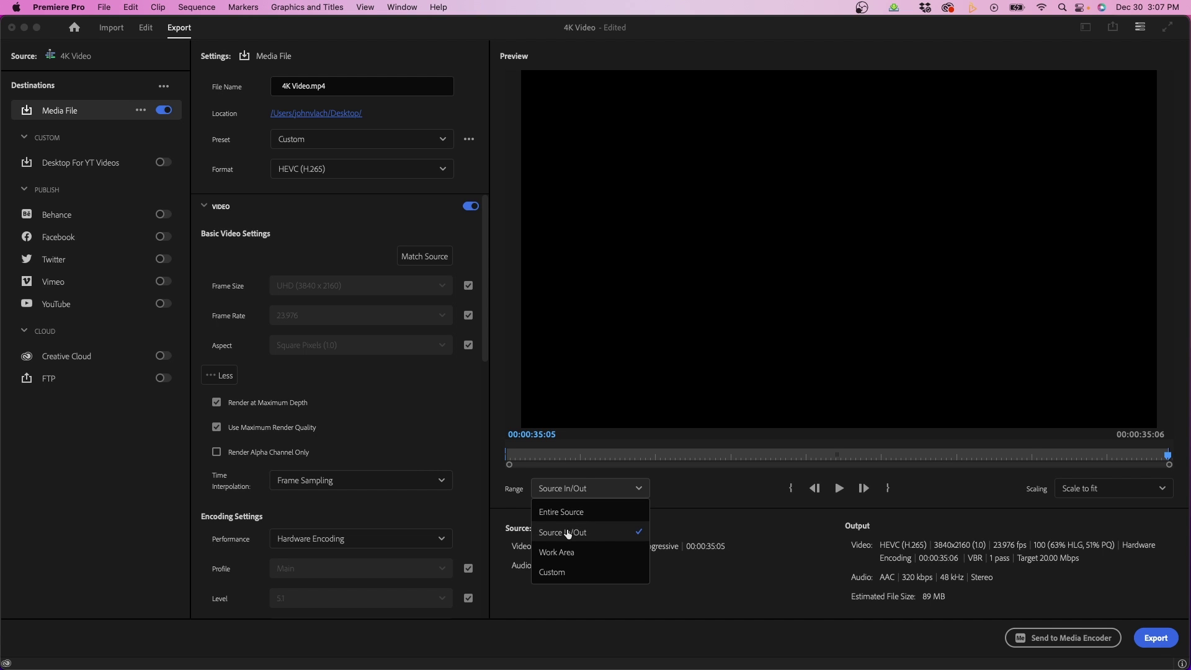
{"action": "left_click", "coordinate": [601, 536]}
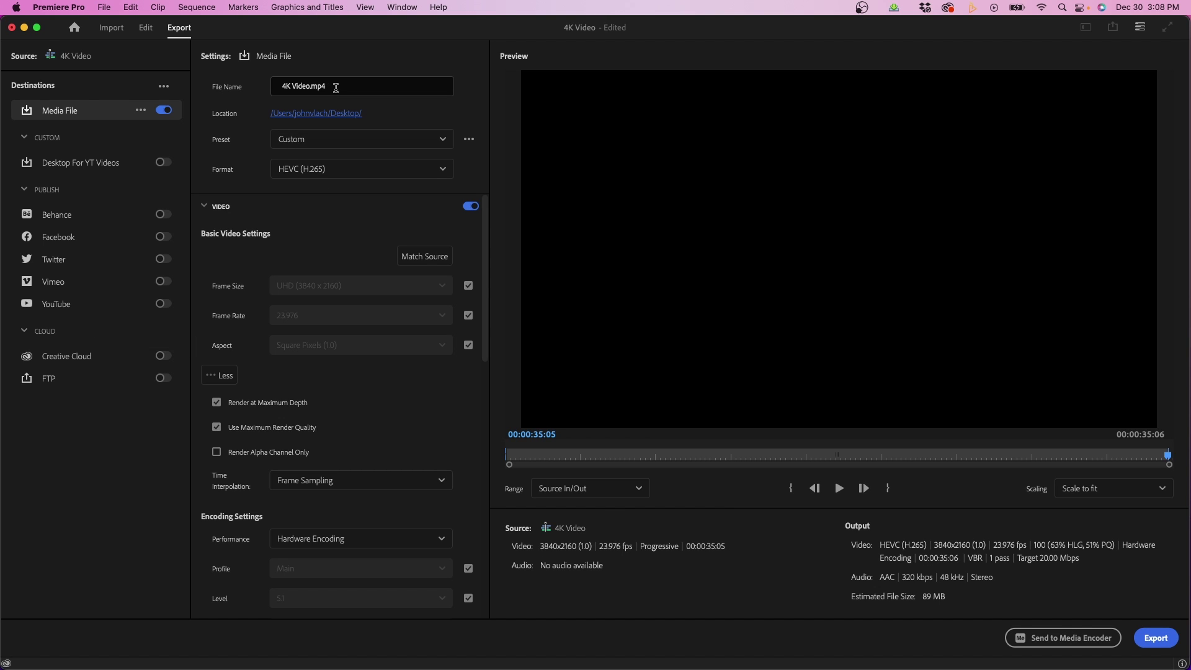
Rename the output file to Final Video_1.mp4 and set its location to Desktop
{"action": "left_click_drag", "start_coordinate": [335, 88], "coordinate": [269, 84]}
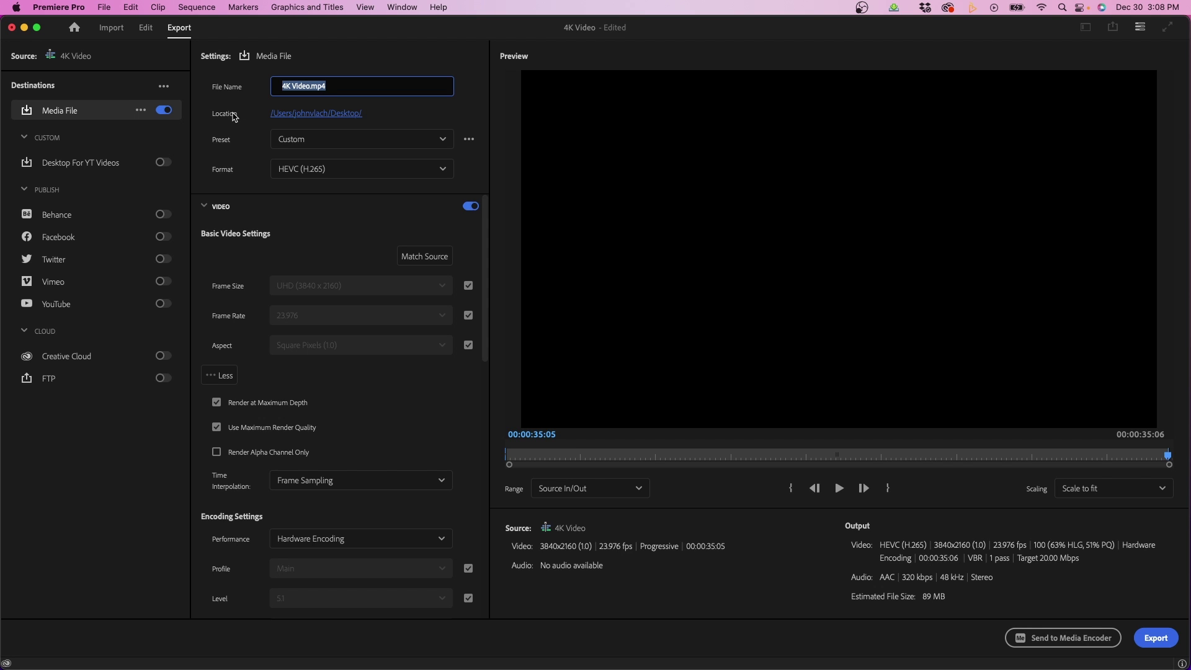
{"action": "type", "text": "Final"}
{"action": "key", "text": "Return"}
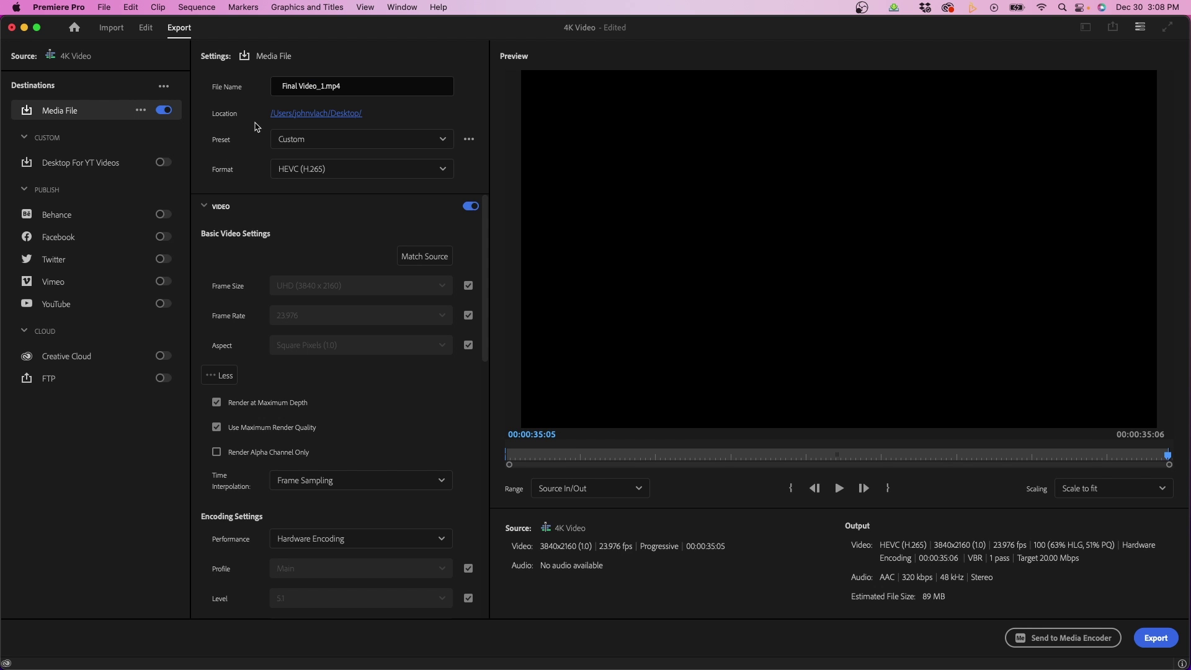
{"action": "left_click", "coordinate": [295, 115]}
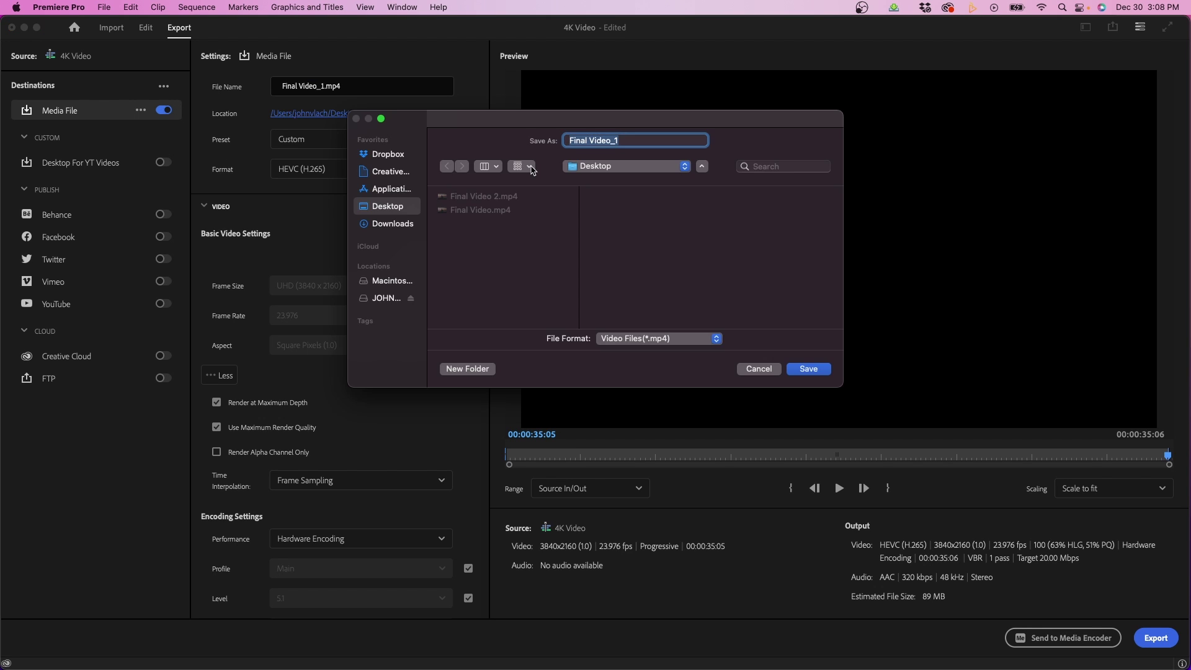
{"action": "left_click", "coordinate": [476, 273]}
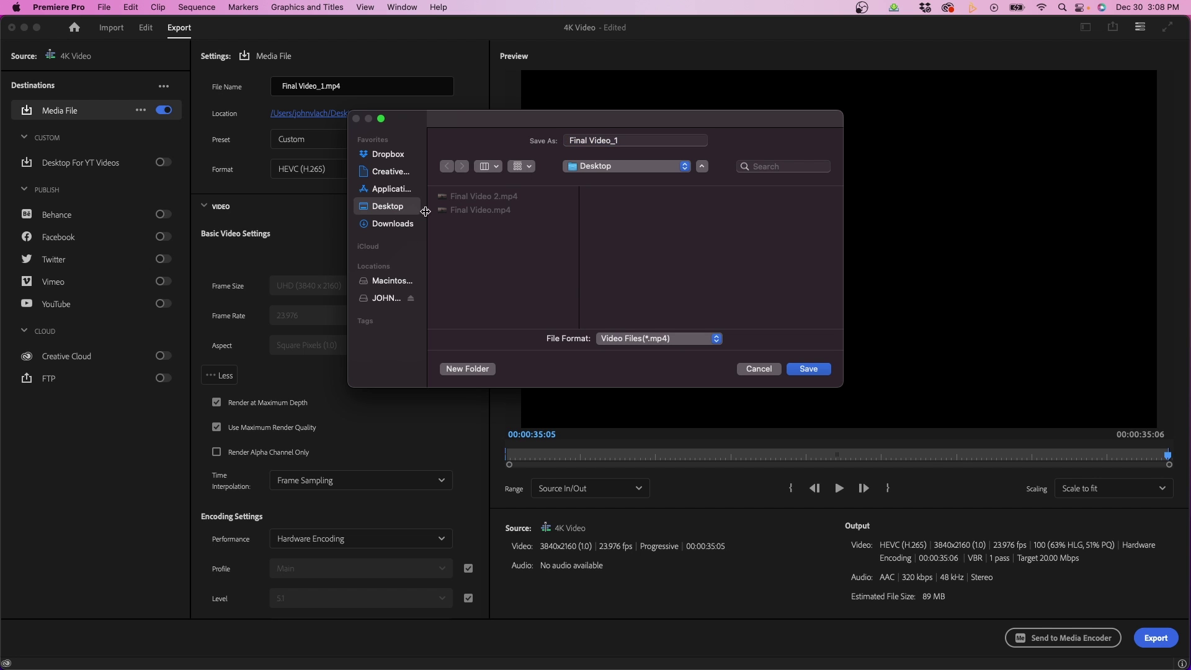
{"action": "left_click", "coordinate": [808, 369]}
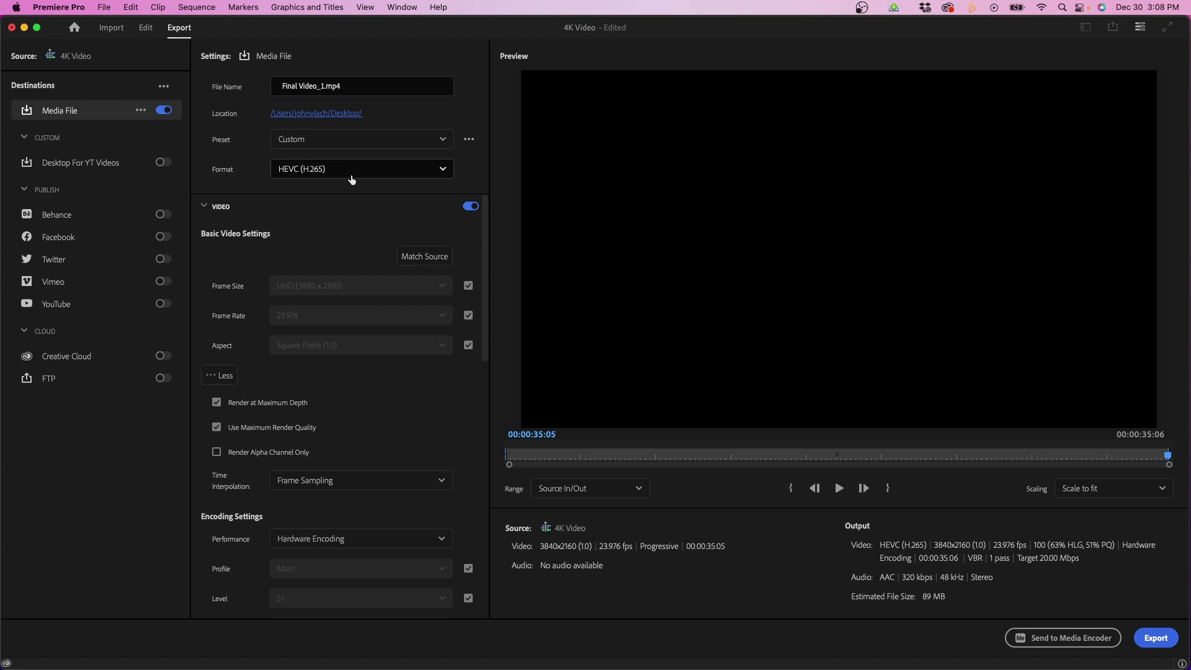
Open the export Format list to pick H.264
{"action": "left_click", "coordinate": [299, 177]}
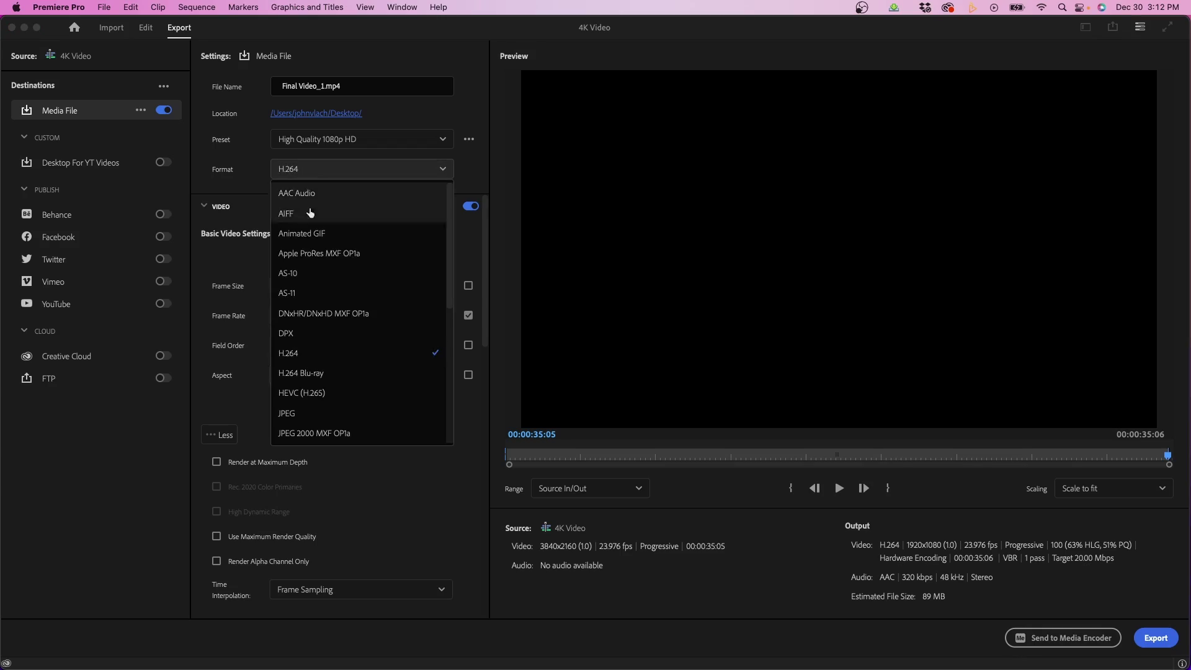
Apply the Match Source – Adaptive High Bitrate preset, keeping frame size matched at UHD 3840×2160
{"action": "left_click", "coordinate": [299, 350]}
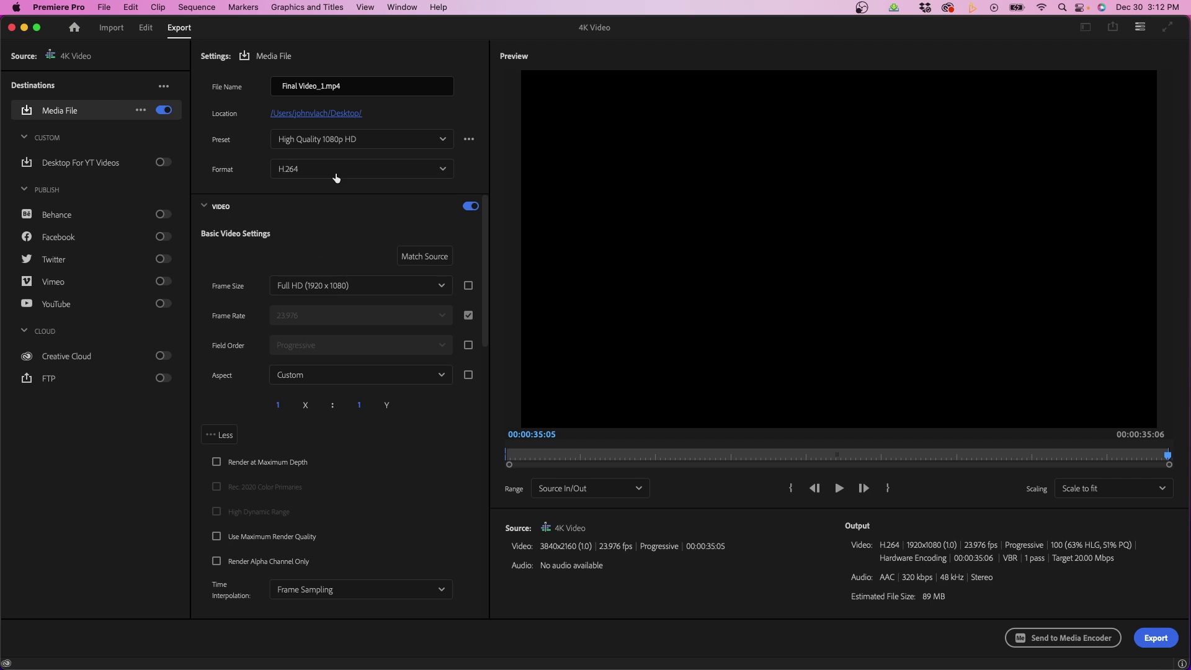
{"action": "left_click", "coordinate": [307, 140]}
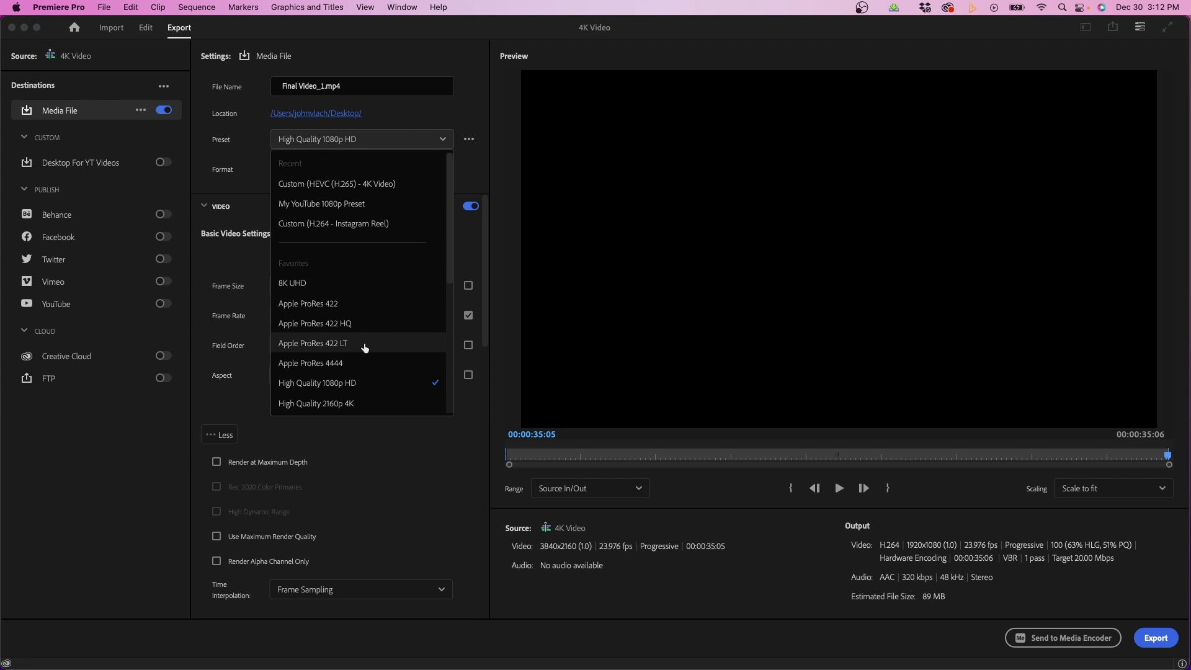
{"action": "scroll", "coordinate": [364, 346], "scroll_direction": "down", "scroll_amount": 2}
{"action": "scroll", "coordinate": [365, 345], "scroll_direction": "down", "scroll_amount": 4}
{"action": "scroll", "coordinate": [364, 341], "scroll_direction": "down", "scroll_amount": 1}
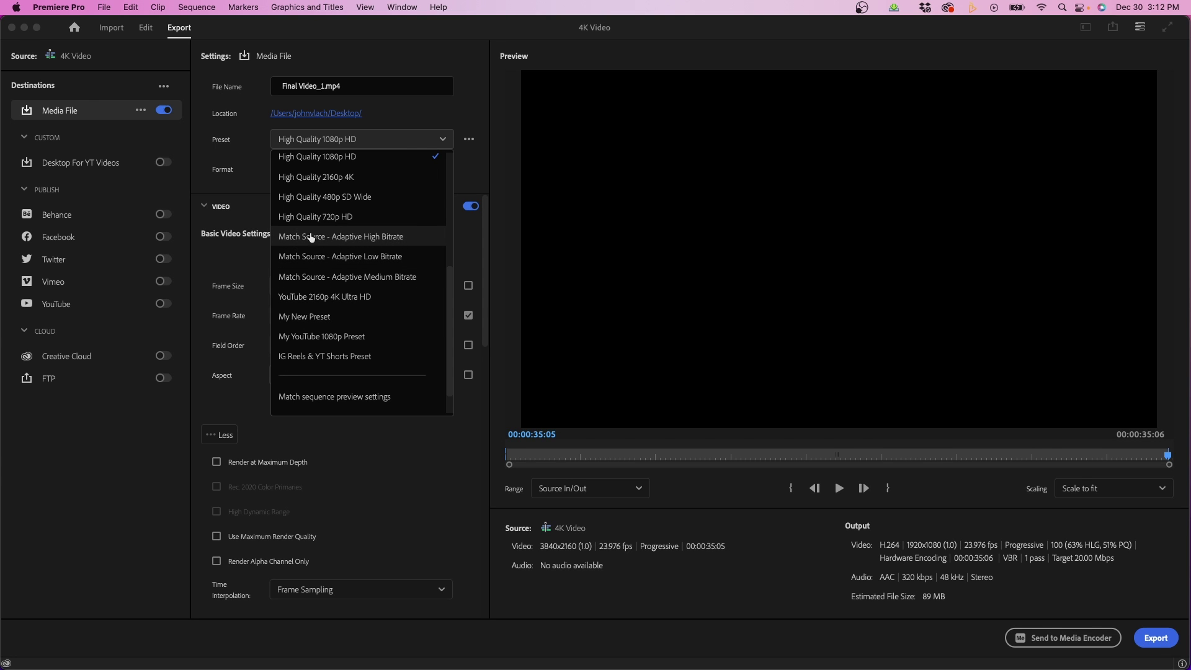
{"action": "left_click", "coordinate": [409, 237]}
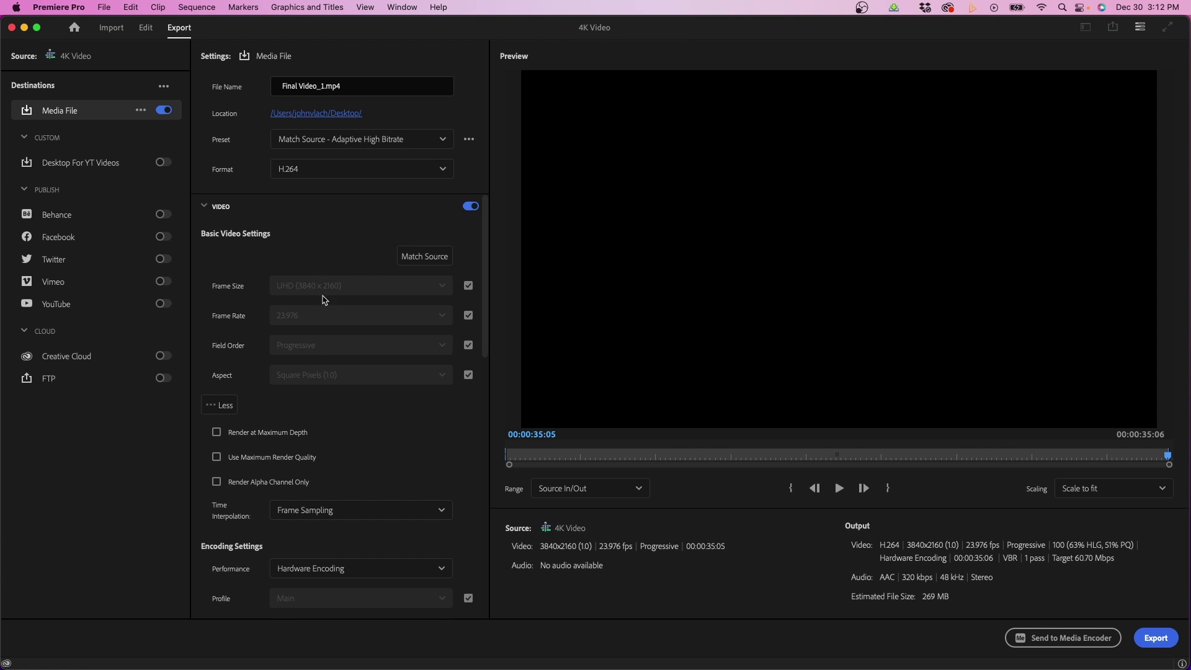
{"action": "left_click", "coordinate": [469, 288]}
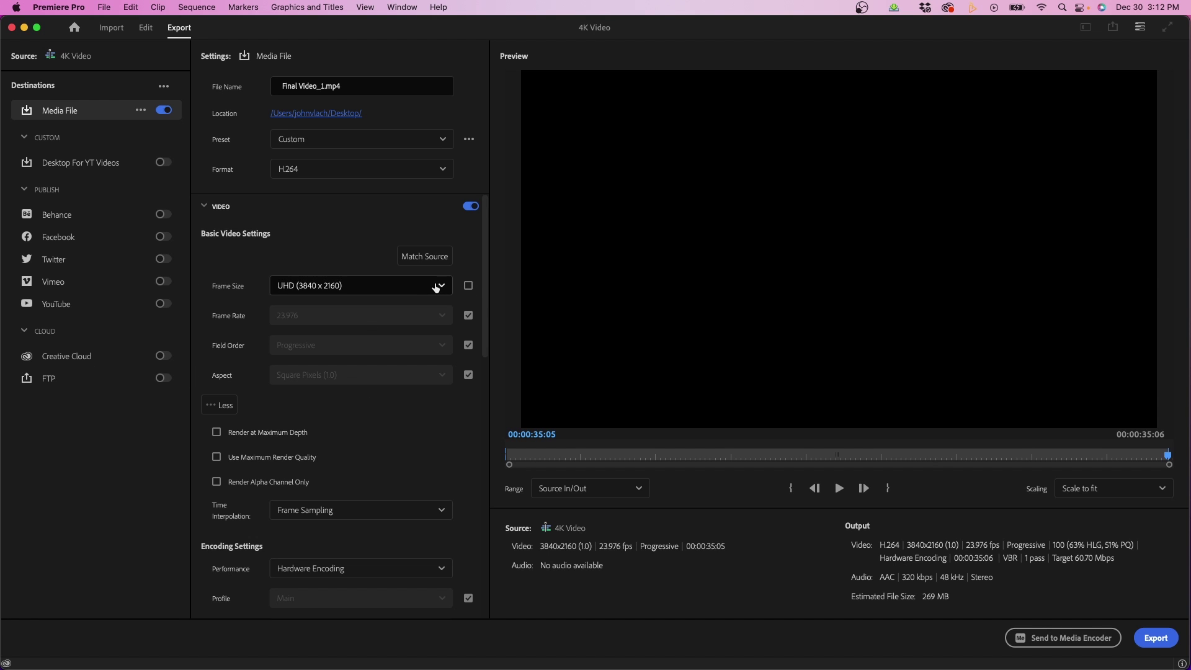
{"action": "left_click", "coordinate": [435, 287]}
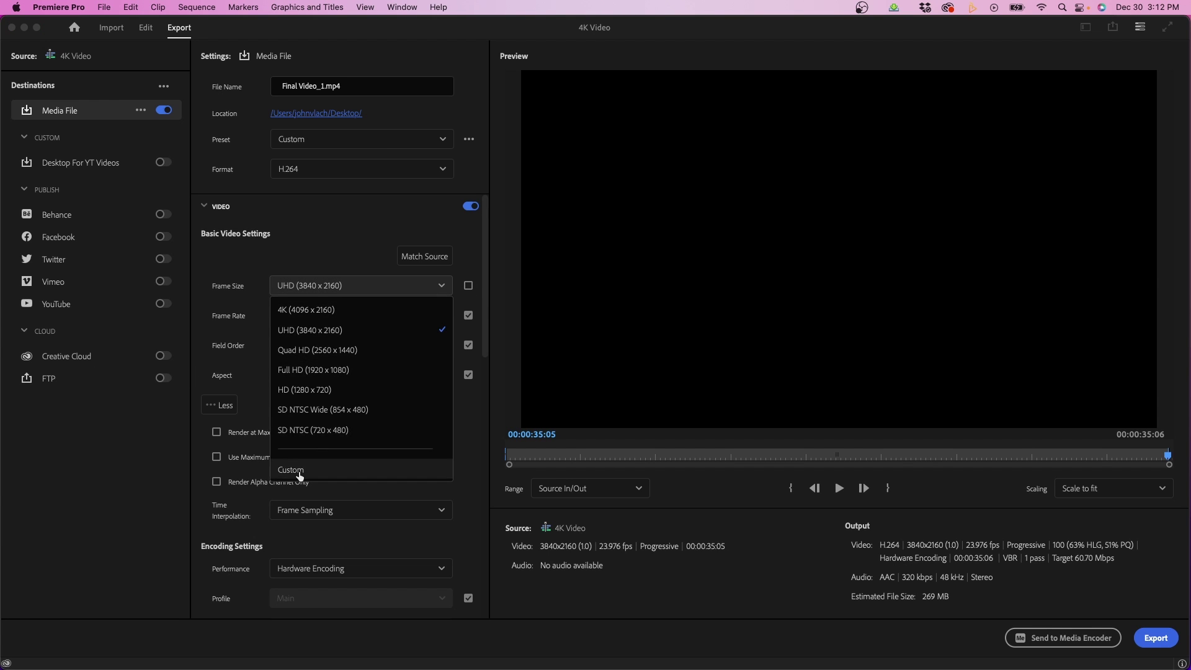
{"action": "left_click", "coordinate": [470, 291]}
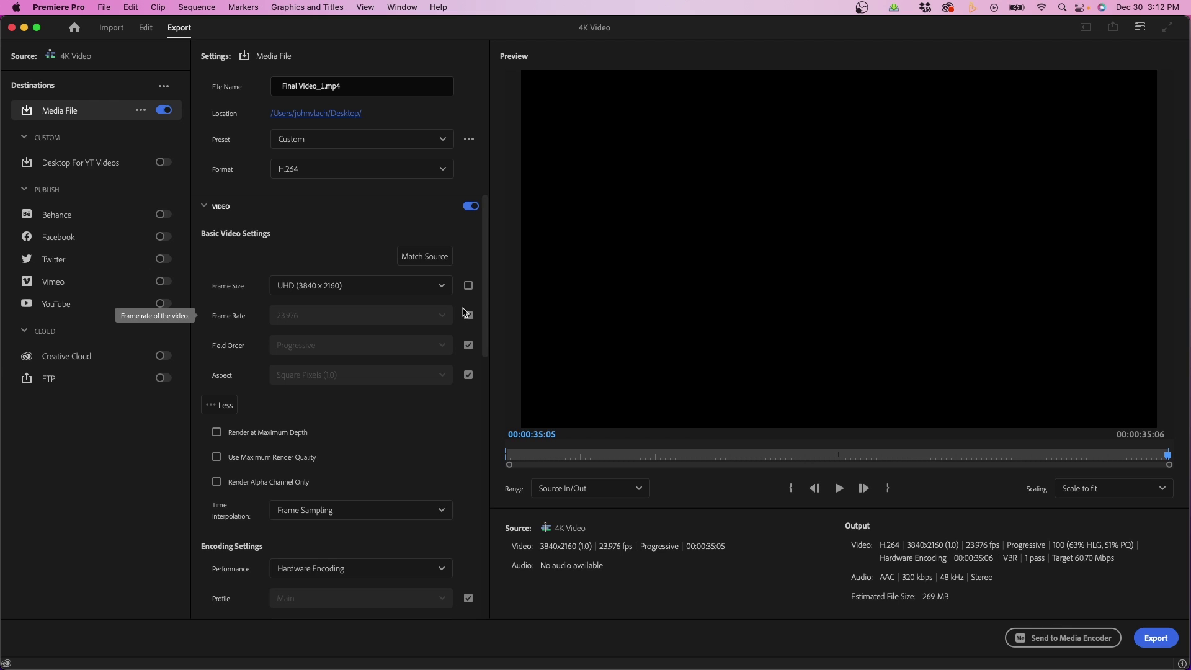
{"action": "left_click", "coordinate": [468, 286]}
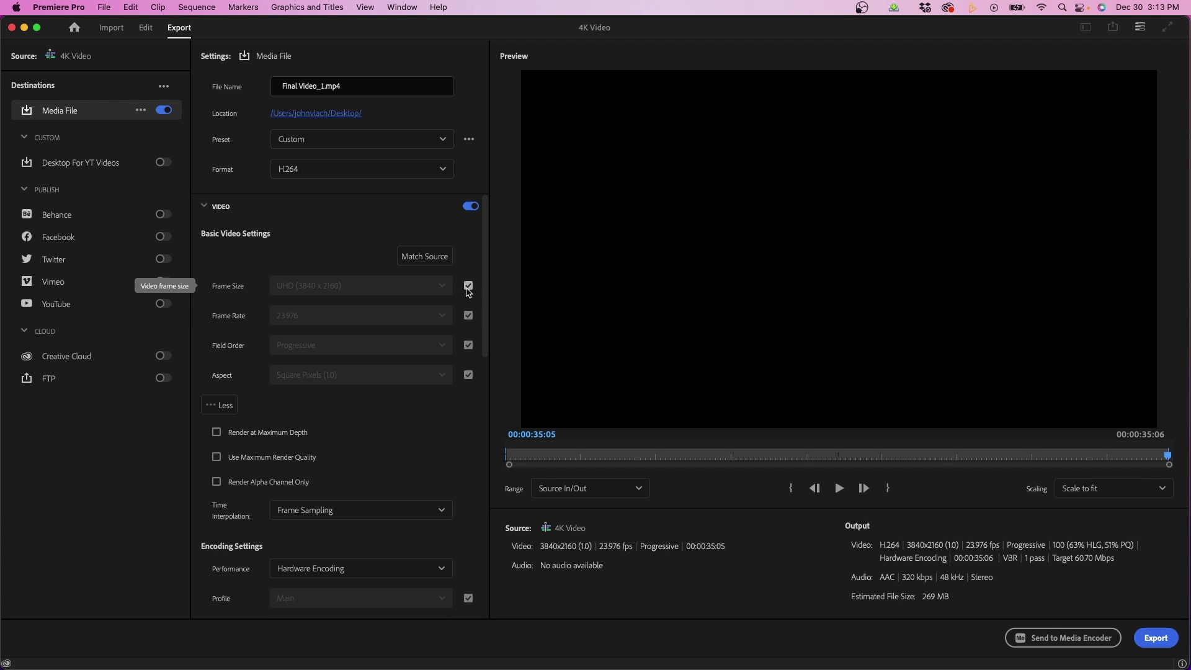
{"action": "scroll", "coordinate": [348, 382], "scroll_direction": "down", "scroll_amount": 1}
{"action": "scroll", "coordinate": [348, 382], "scroll_direction": "down", "scroll_amount": 5}
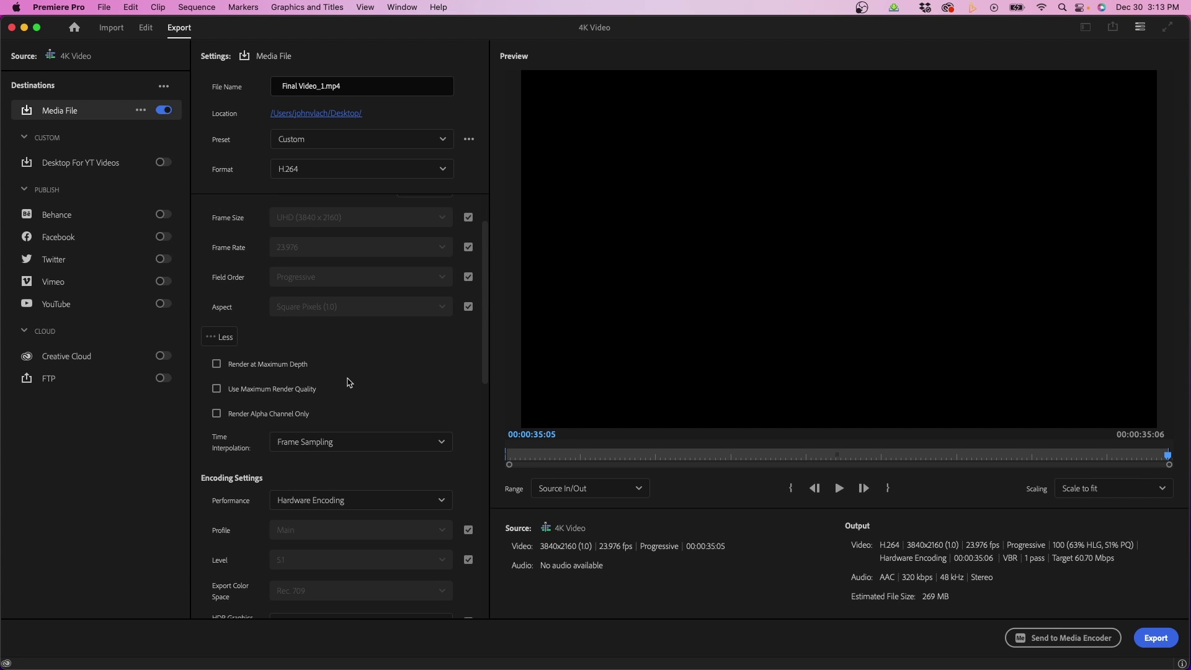
{"action": "scroll", "coordinate": [467, 344], "scroll_direction": "down", "scroll_amount": 4}
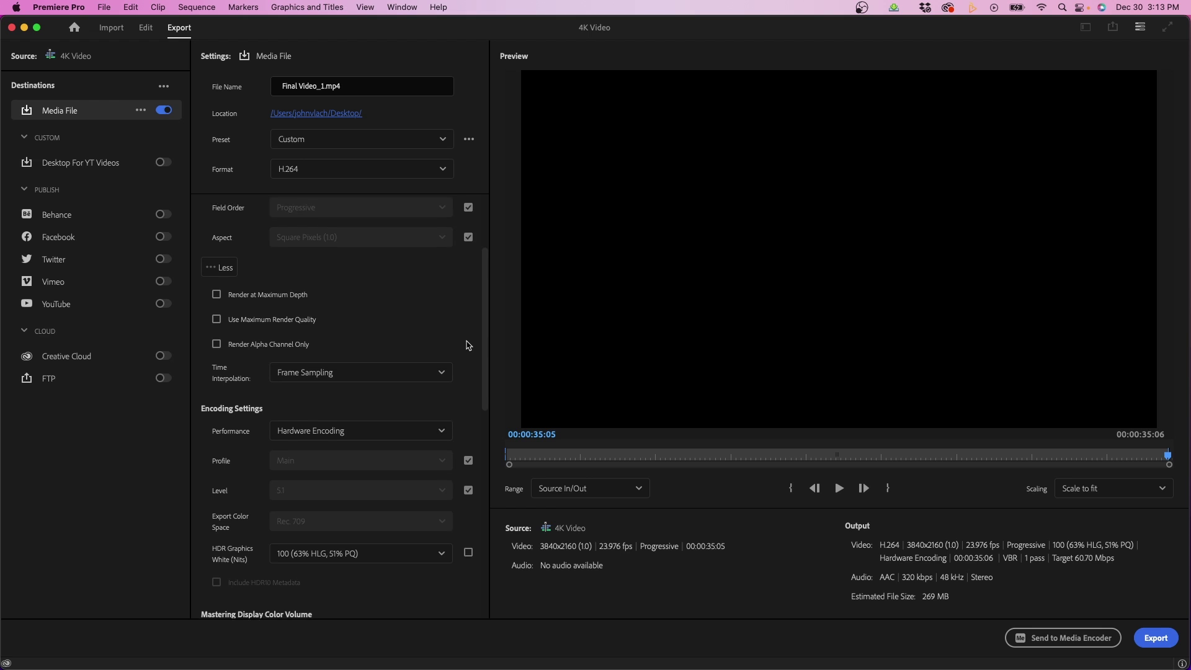
{"action": "scroll", "coordinate": [467, 345], "scroll_direction": "down", "scroll_amount": 2}
{"action": "scroll", "coordinate": [467, 345], "scroll_direction": "down", "scroll_amount": 2}
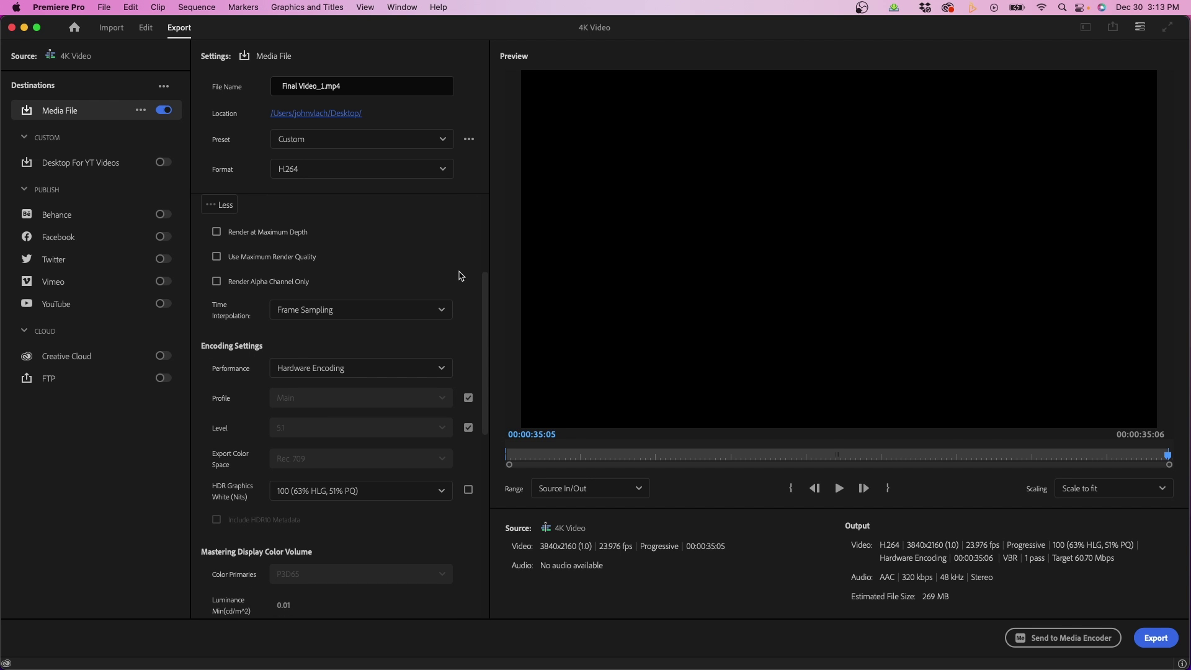
{"action": "mouse_move", "coordinate": [217, 295]}
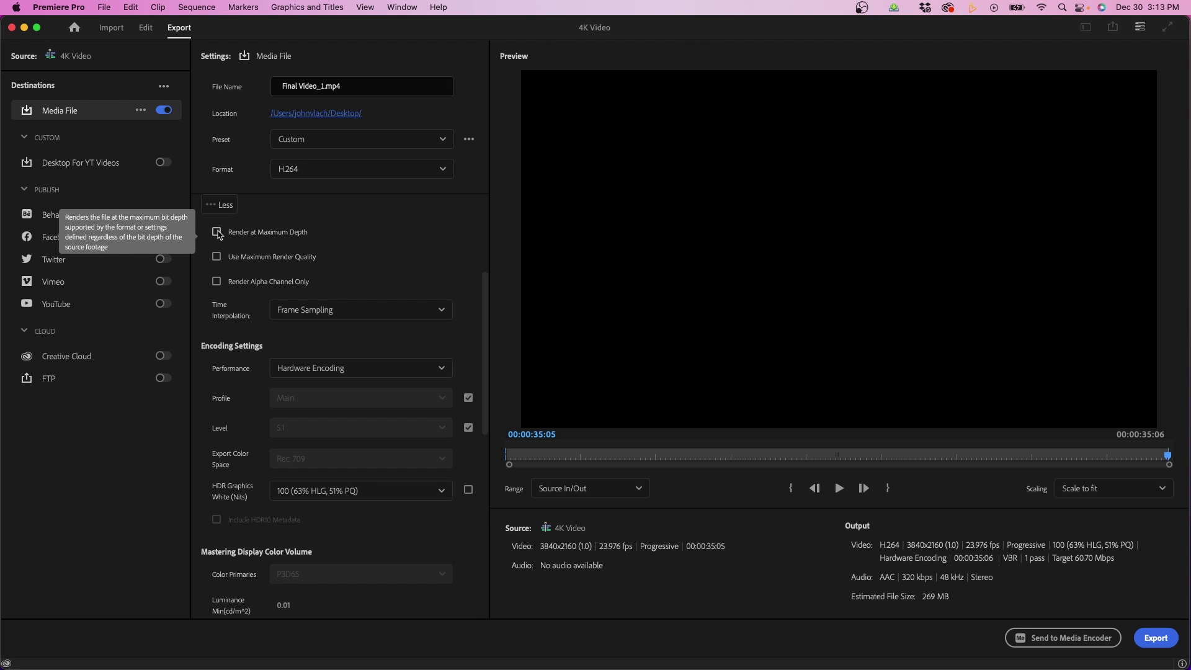
Enable Render at Maximum Depth and Use Maximum Render Quality
{"action": "left_click", "coordinate": [217, 233]}
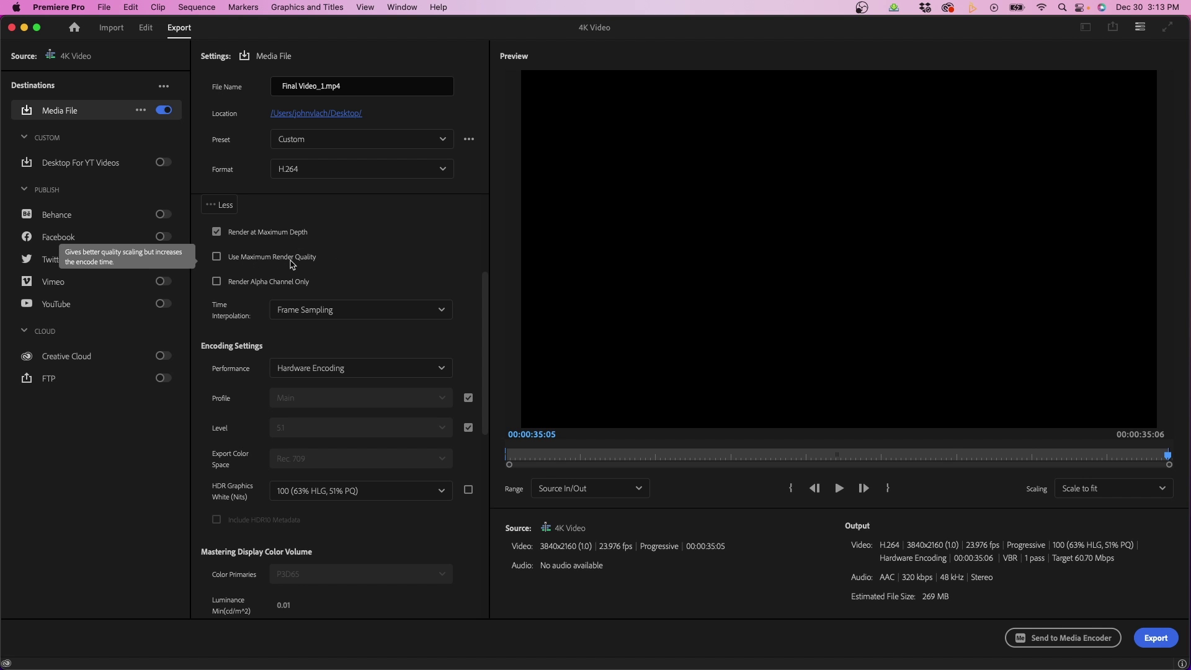
{"action": "left_click", "coordinate": [219, 258]}
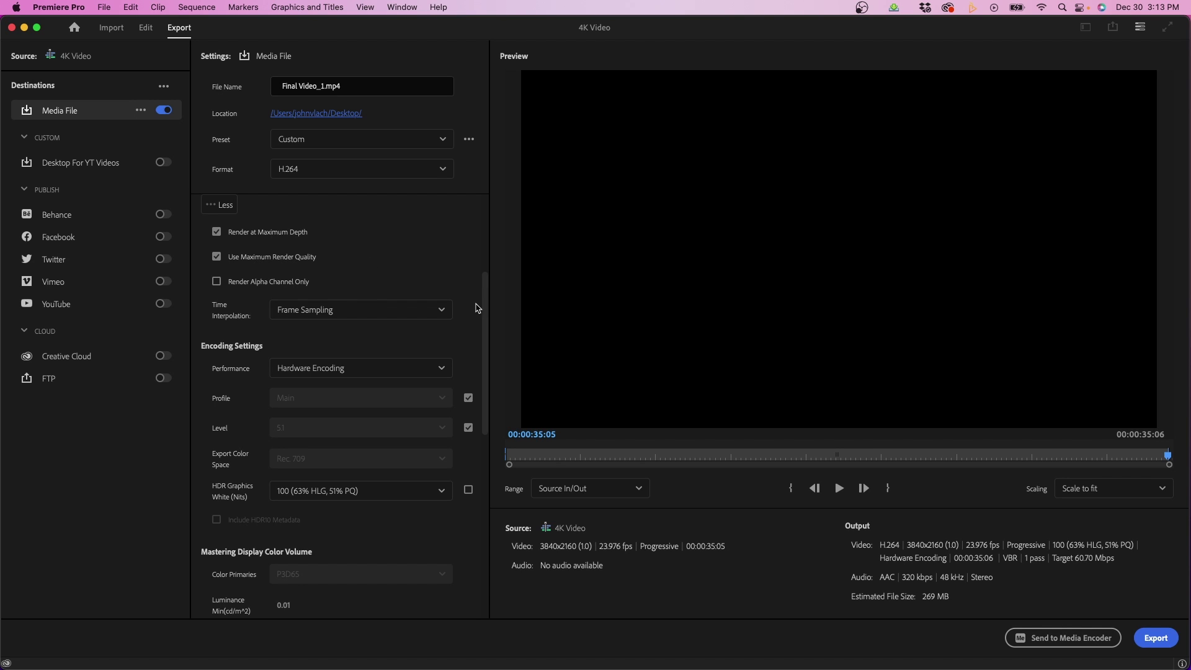
{"action": "left_click_drag", "start_coordinate": [482, 310], "coordinate": [483, 360]}
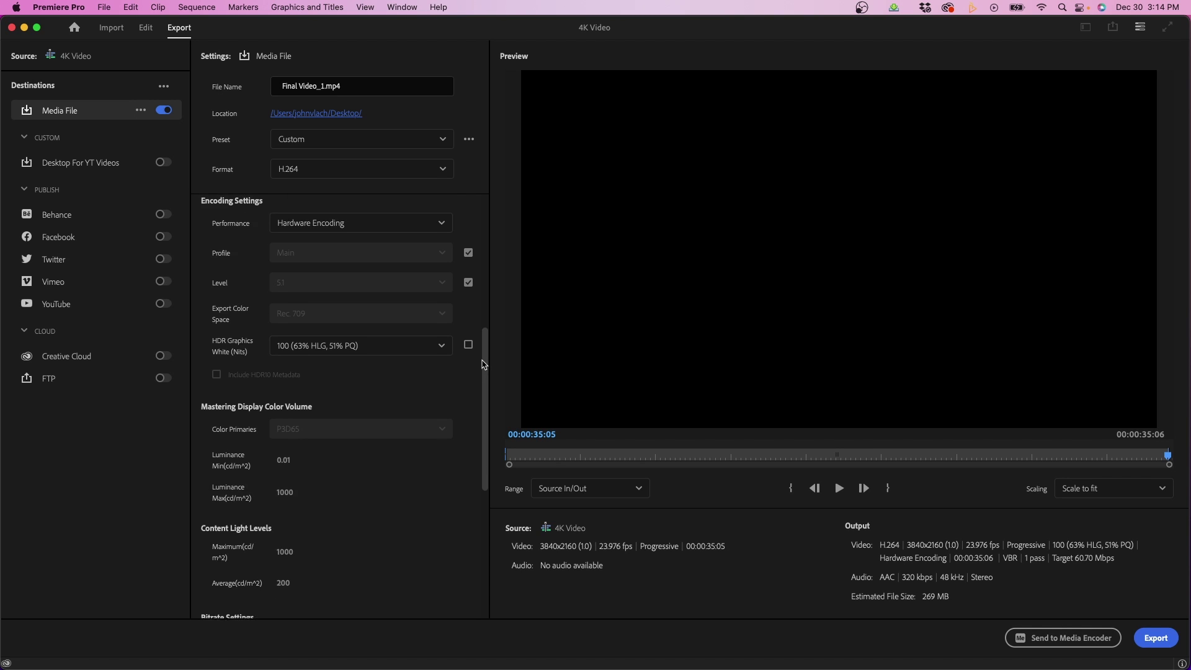
{"action": "left_click", "coordinate": [311, 234]}
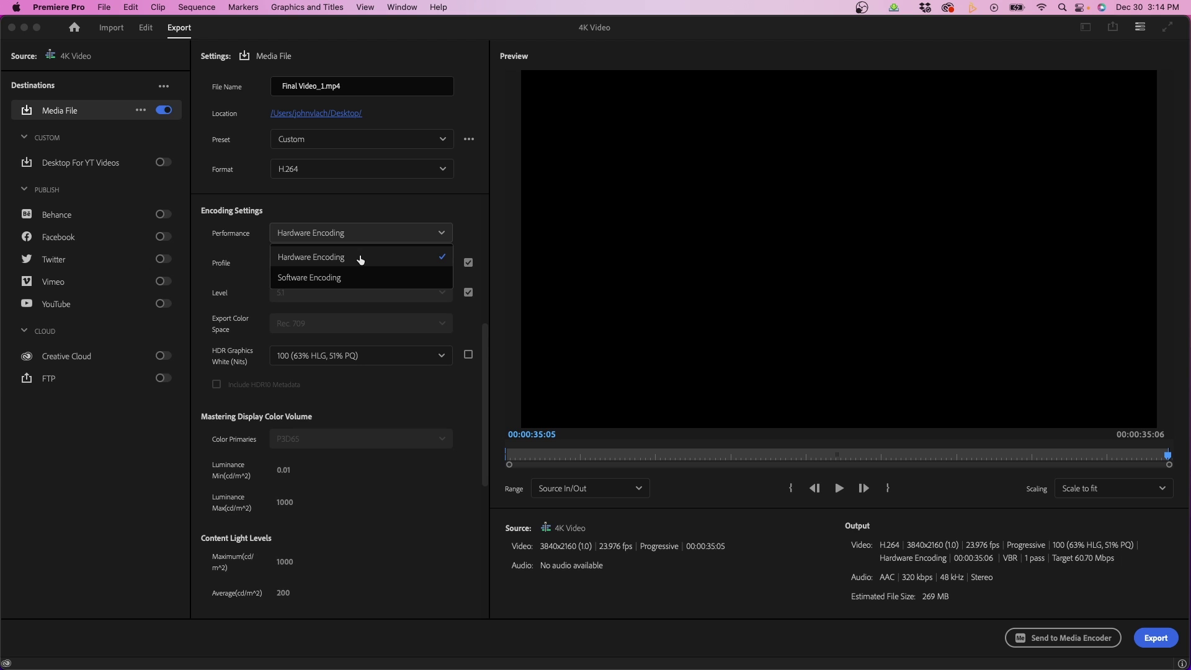
{"action": "left_click", "coordinate": [356, 279]}
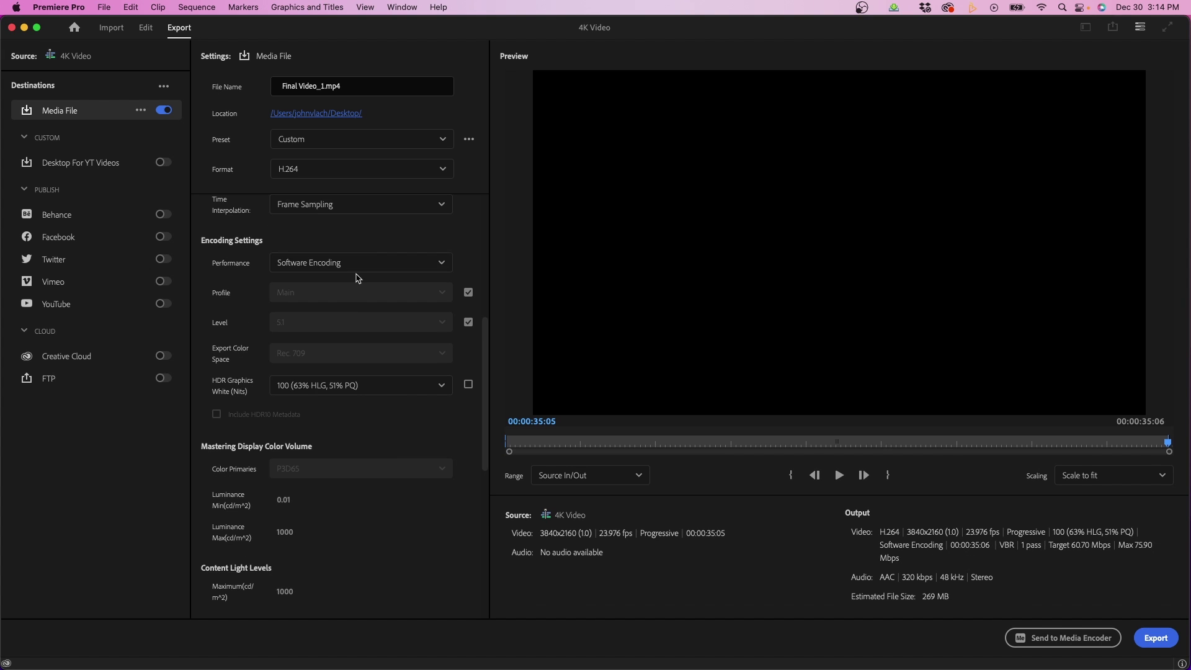
{"action": "left_click", "coordinate": [325, 265]}
{"action": "left_click", "coordinate": [311, 284]}
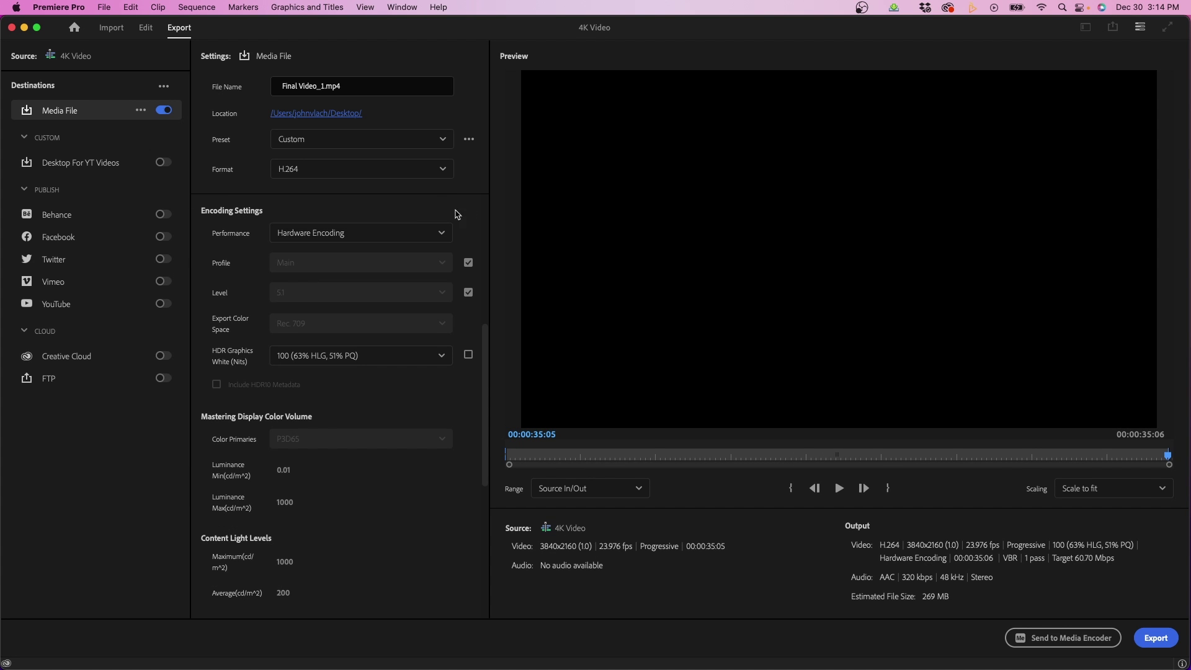
{"action": "left_click", "coordinate": [434, 233]}
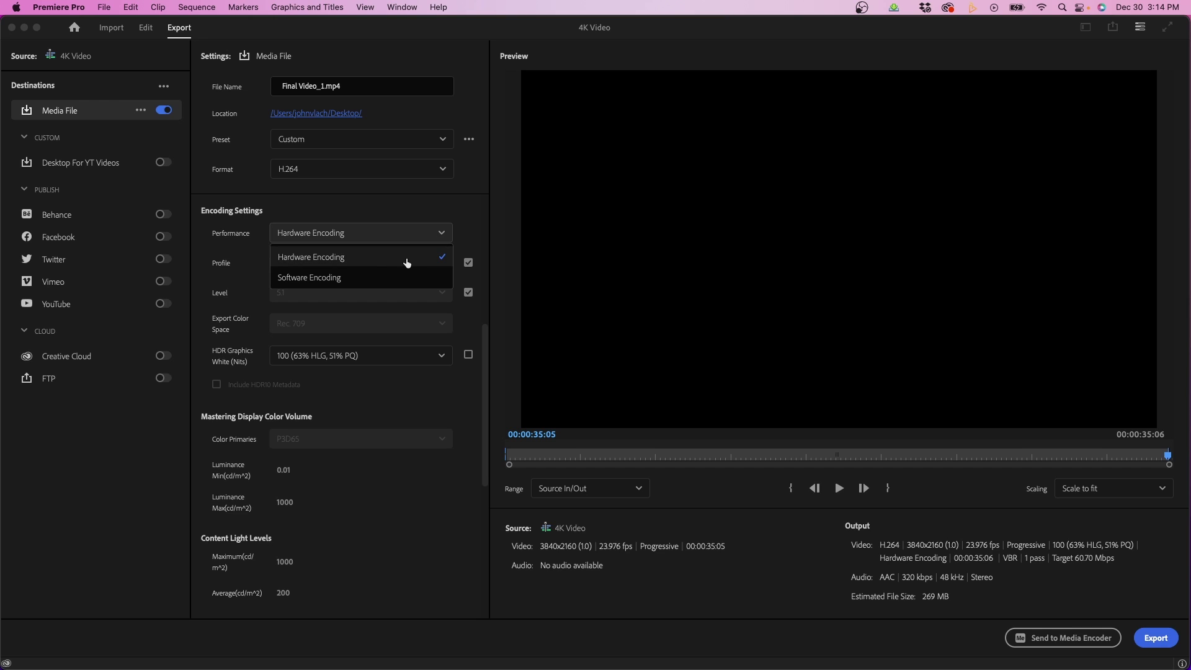
{"action": "left_click", "coordinate": [471, 231]}
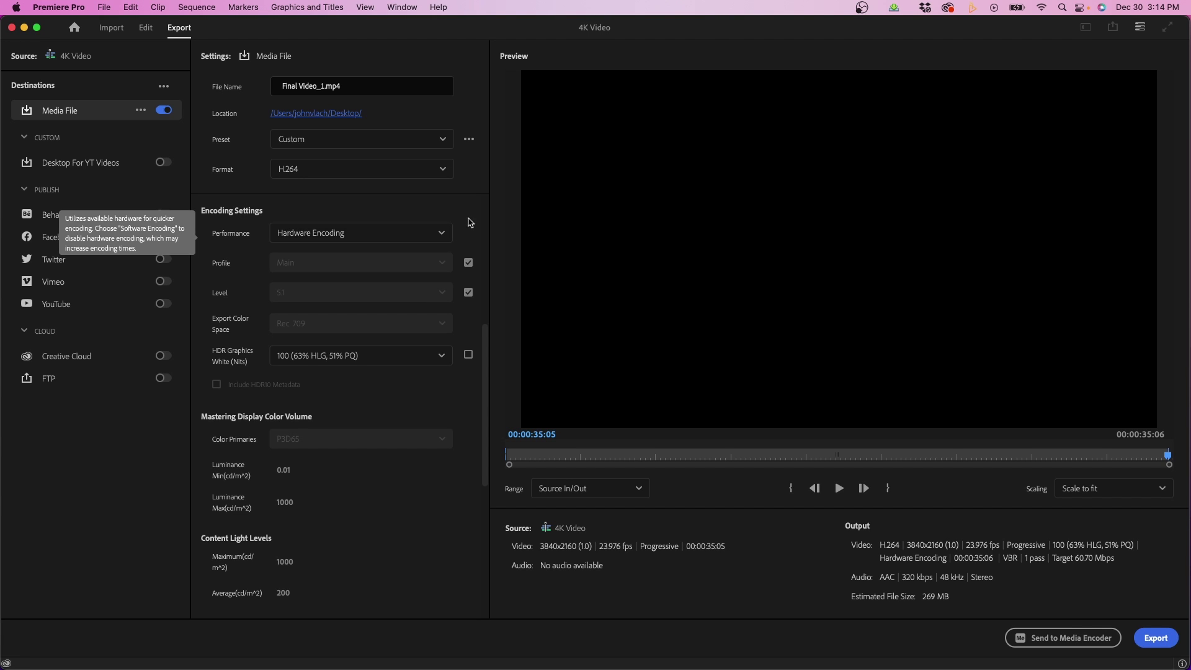
Change the H.264 encoding profile from Main to High
{"action": "left_click", "coordinate": [469, 263]}
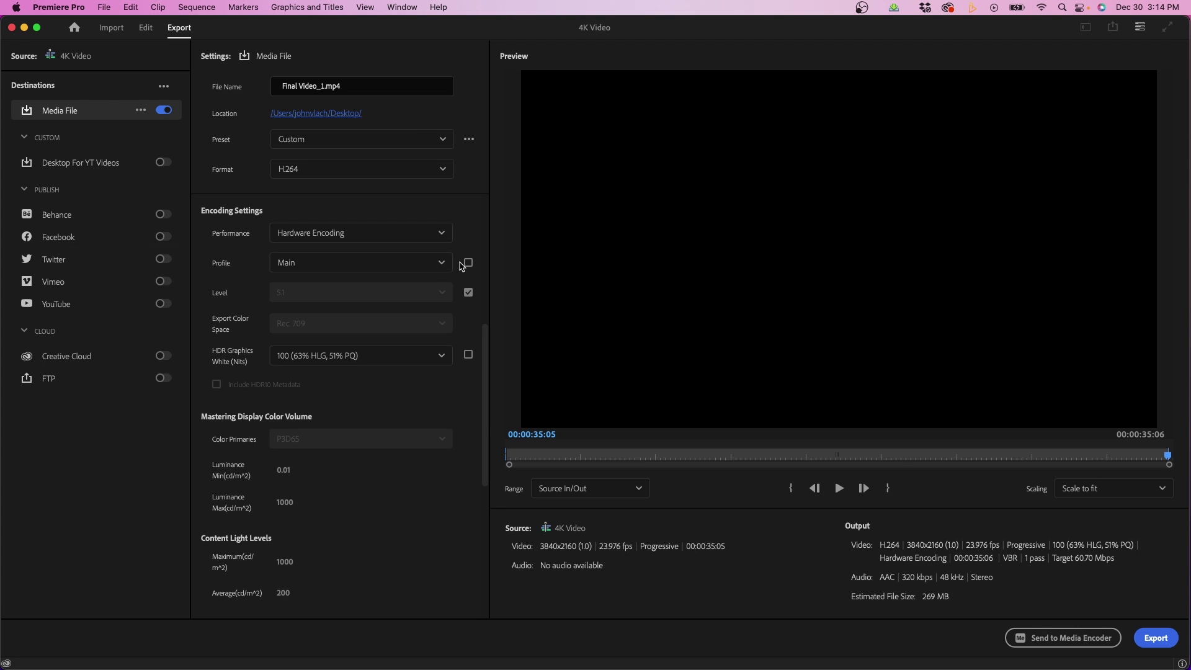
{"action": "left_click", "coordinate": [428, 264]}
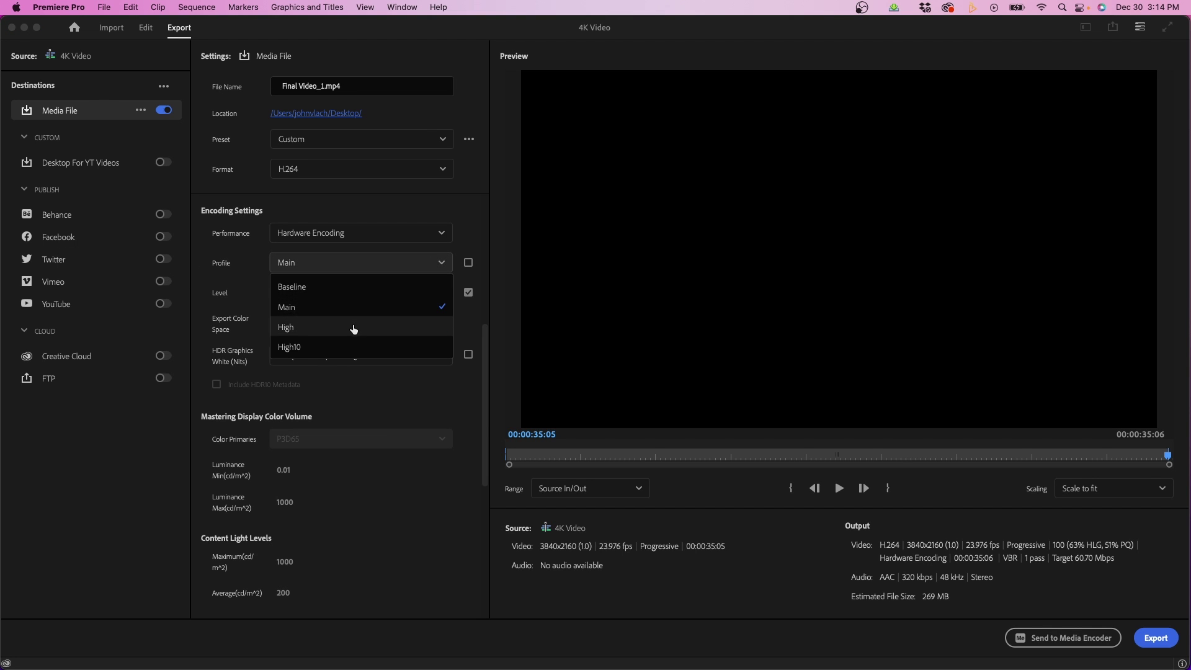
{"action": "left_click", "coordinate": [354, 329]}
{"action": "left_click", "coordinate": [398, 261]}
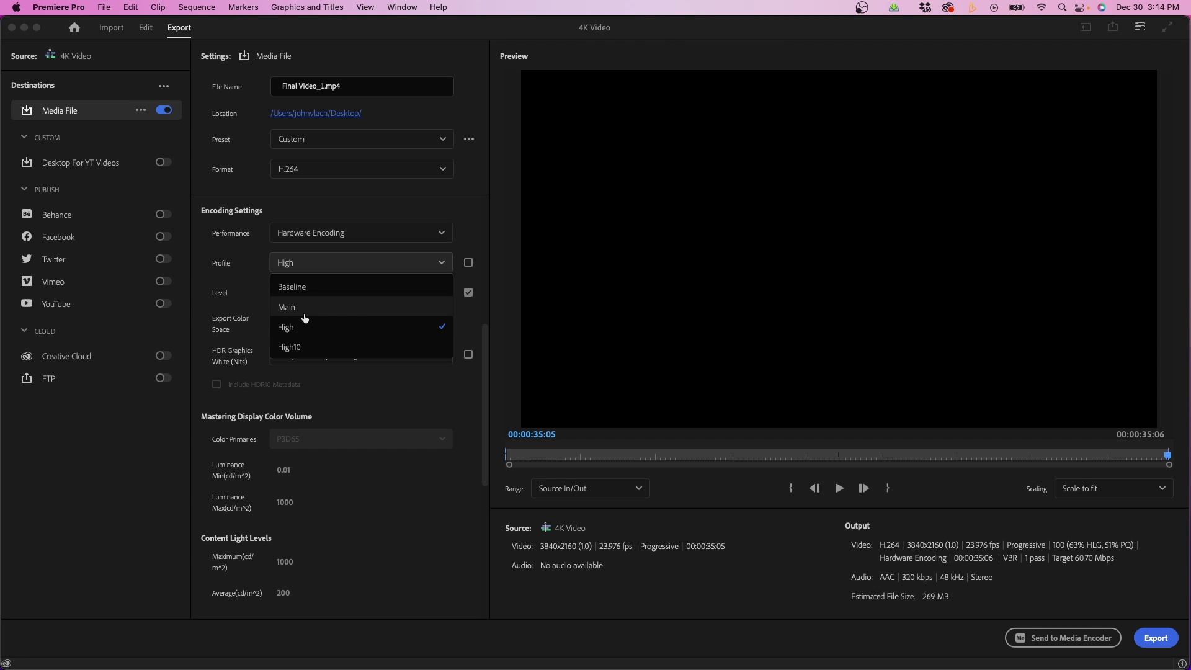
{"action": "left_click", "coordinate": [476, 226]}
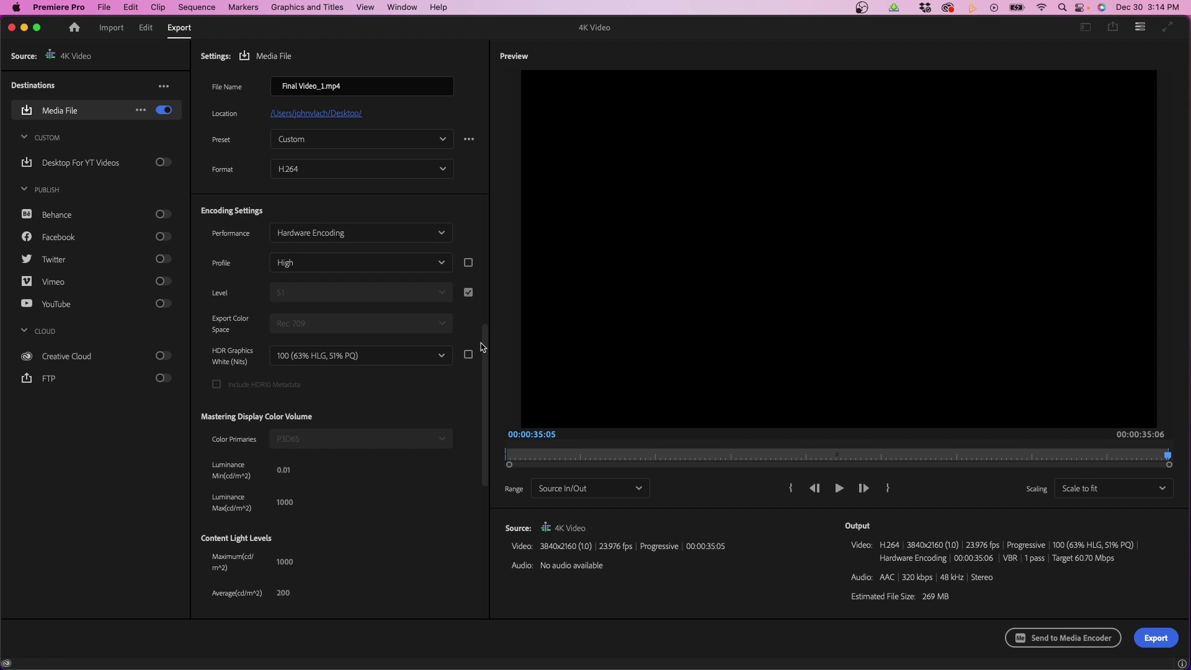
{"action": "scroll", "coordinate": [474, 311], "scroll_direction": "down", "scroll_amount": 1}
{"action": "scroll", "coordinate": [461, 375], "scroll_direction": "down", "scroll_amount": 1}
{"action": "scroll", "coordinate": [461, 376], "scroll_direction": "down", "scroll_amount": 3}
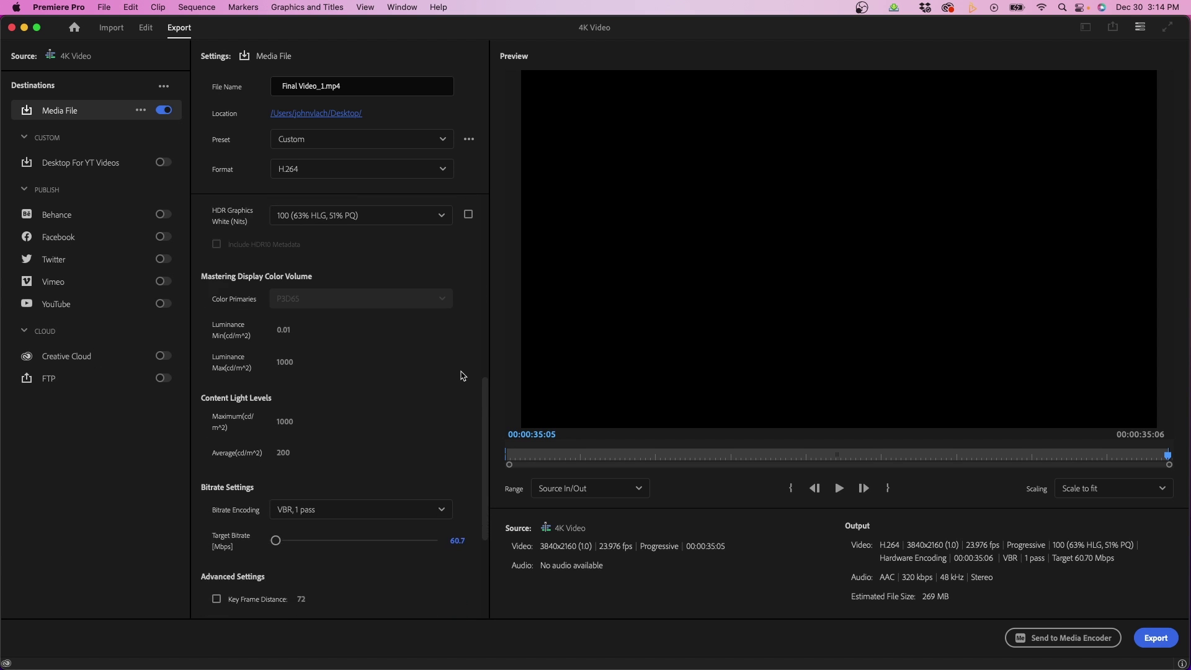
{"action": "scroll", "coordinate": [461, 375], "scroll_direction": "down", "scroll_amount": 3}
{"action": "scroll", "coordinate": [461, 375], "scroll_direction": "down", "scroll_amount": 2}
{"action": "scroll", "coordinate": [461, 375], "scroll_direction": "down", "scroll_amount": 1}
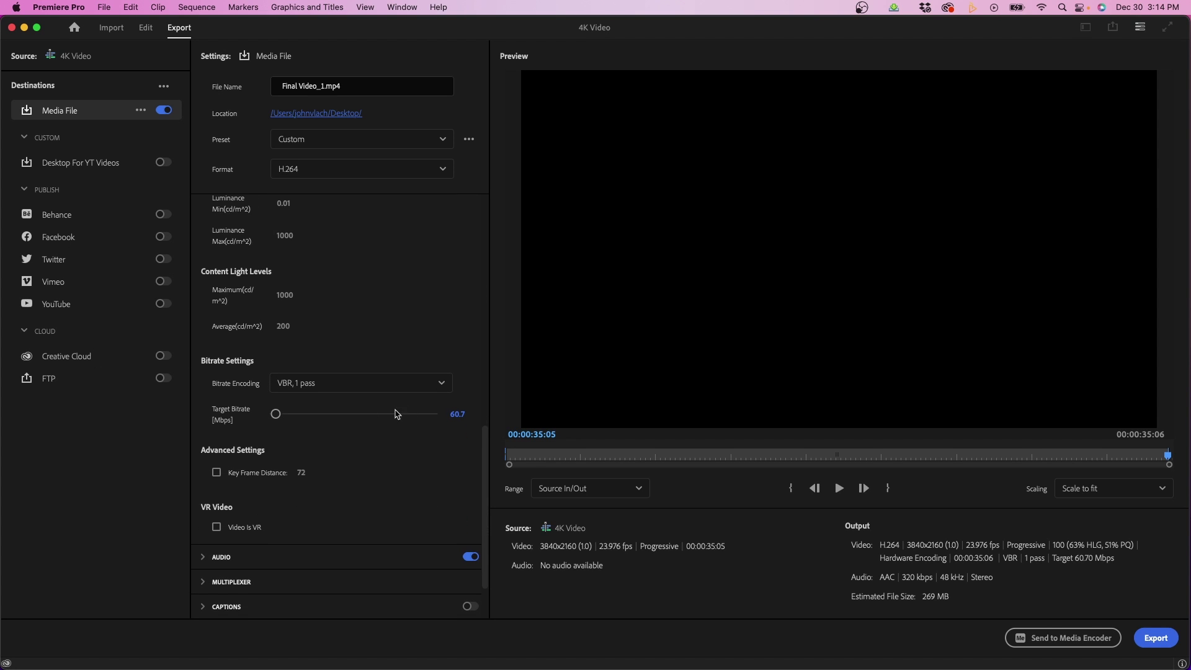
{"action": "left_click", "coordinate": [316, 385]}
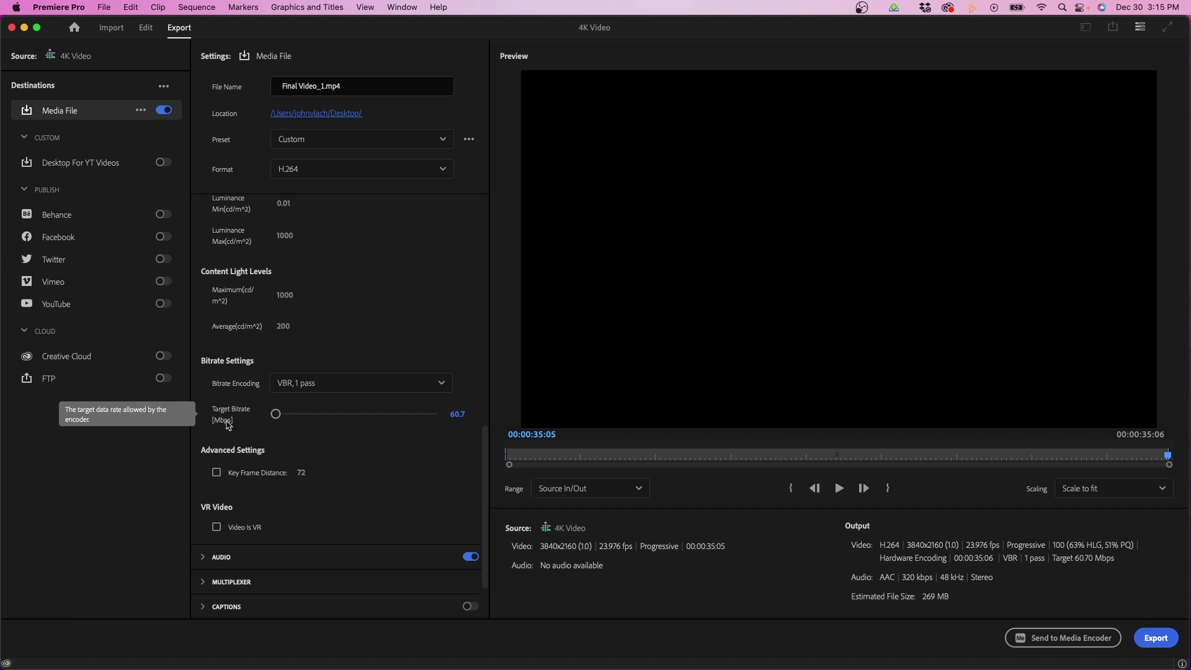
Adjust the VBR 1 pass Target Bitrate slider to 166.47 Mbps
{"action": "left_click", "coordinate": [396, 413]}
{"action": "left_click_drag", "start_coordinate": [396, 413], "coordinate": [247, 412]}
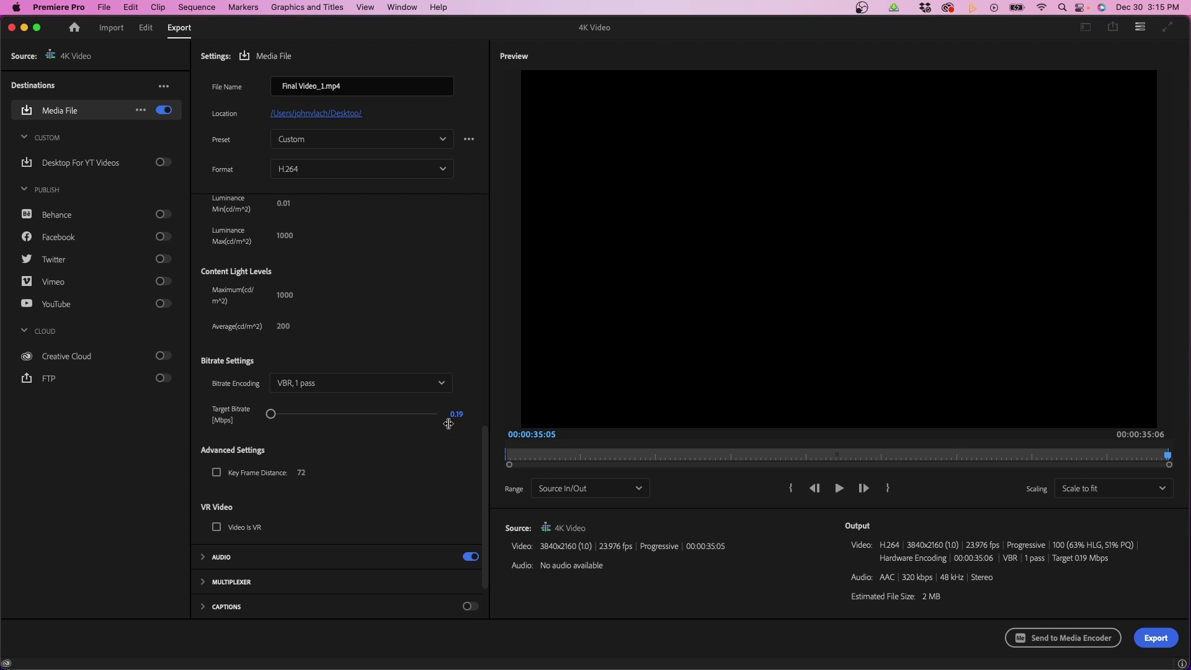
{"action": "left_click_drag", "start_coordinate": [270, 415], "coordinate": [256, 419]}
{"action": "left_click_drag", "start_coordinate": [270, 414], "coordinate": [329, 414]}
{"action": "mouse_move", "coordinate": [329, 414]}
{"action": "left_mouse_down"}
{"action": "mouse_move", "coordinate": [299, 414]}
{"action": "mouse_move", "coordinate": [454, 407]}
{"action": "mouse_move", "coordinate": [284, 421]}
{"action": "left_mouse_up"}
{"action": "left_click", "coordinate": [347, 646]}
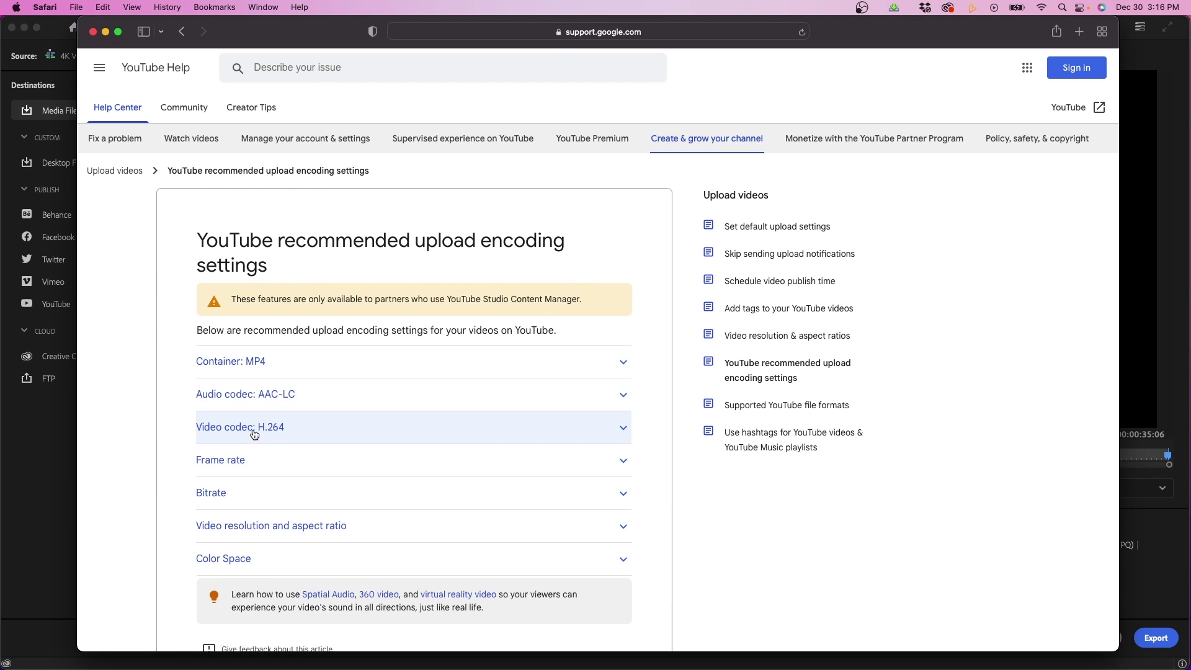
Review YouTube's 2160p bitrates: 35–45 Mbps standard, 53–68 Mbps for high frame rates
{"action": "left_click", "coordinate": [228, 488]}
{"action": "scroll", "coordinate": [307, 499], "scroll_direction": "down", "scroll_amount": 5}
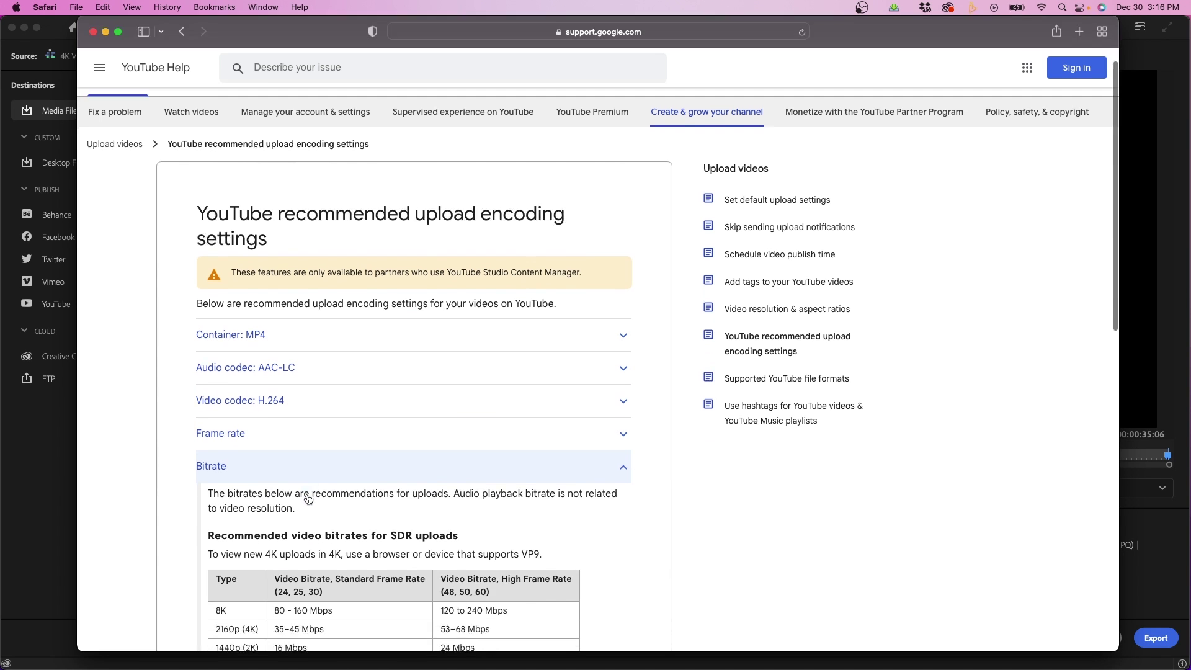
{"action": "scroll", "coordinate": [308, 500], "scroll_direction": "down", "scroll_amount": 2}
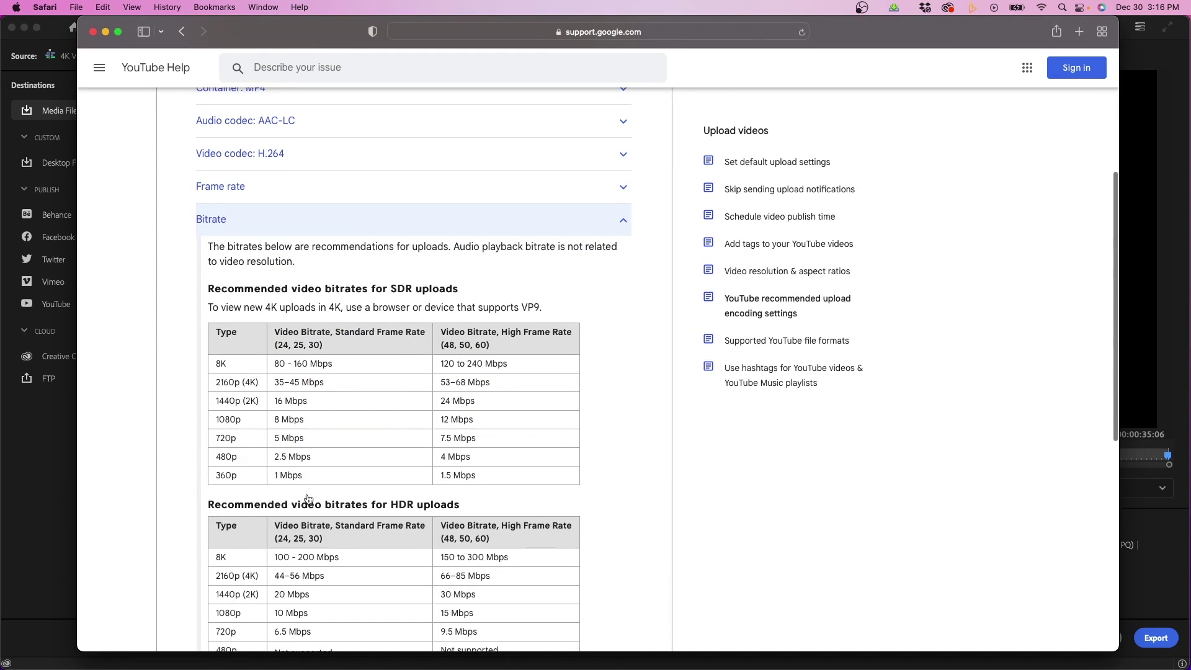
{"action": "triple_click", "coordinate": [224, 384]}
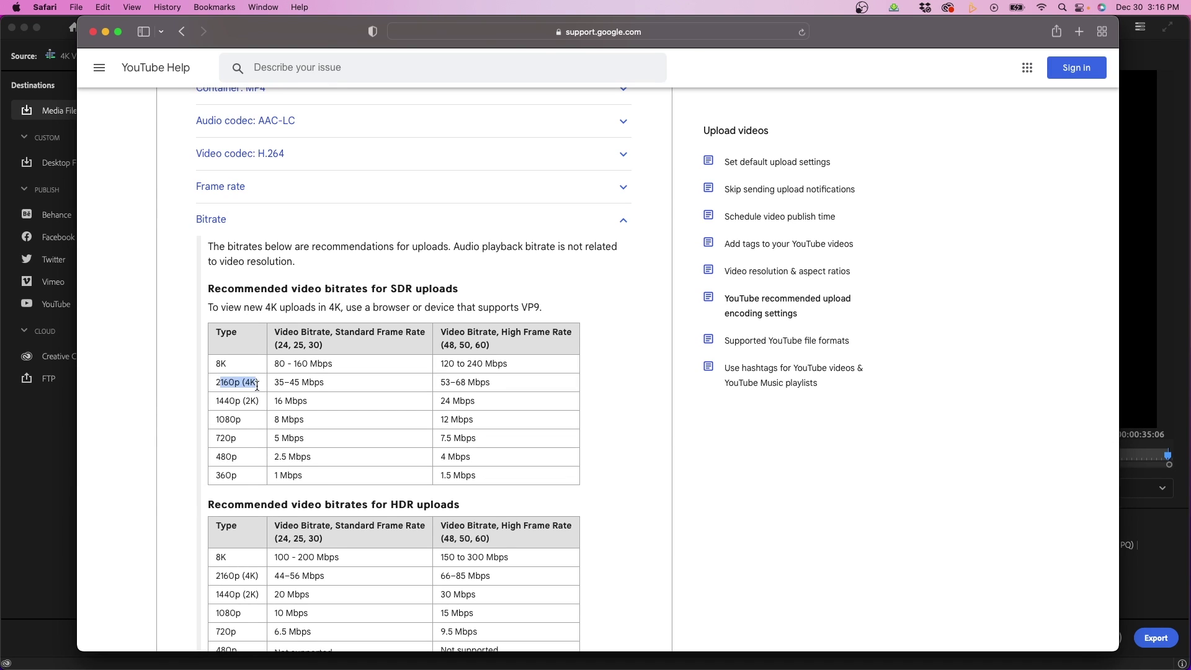
{"action": "left_click", "coordinate": [325, 382]}
{"action": "left_click_drag", "start_coordinate": [286, 345], "coordinate": [275, 345]}
{"action": "left_click_drag", "start_coordinate": [328, 381], "coordinate": [269, 382]}
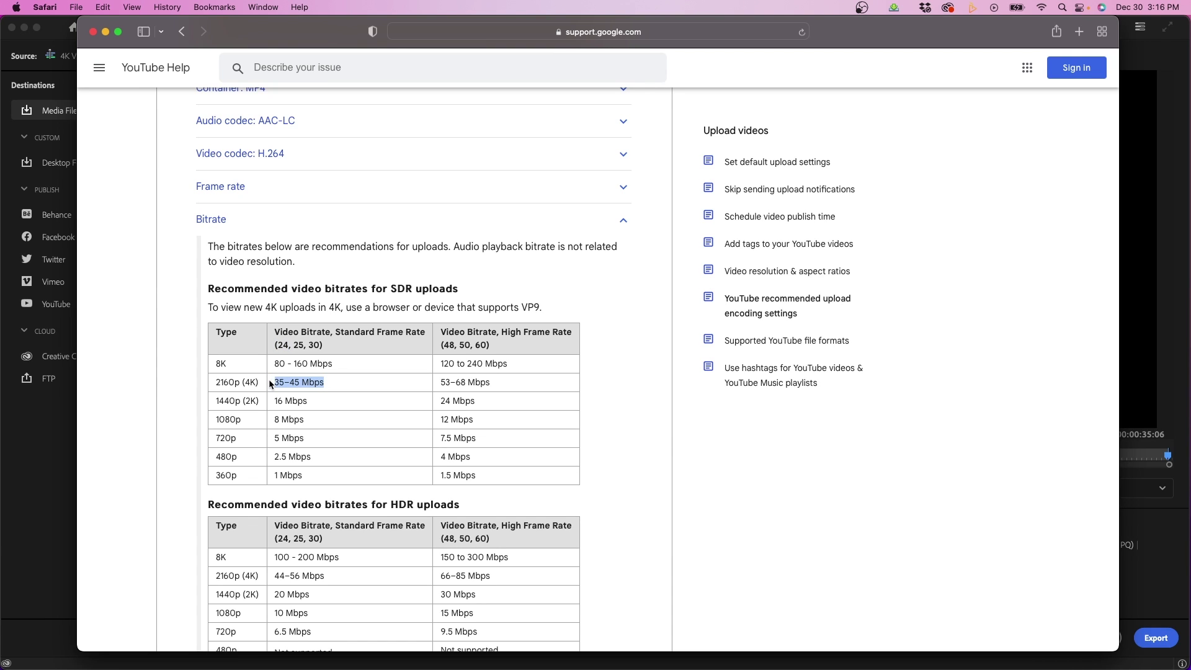
{"action": "left_click", "coordinate": [318, 384]}
{"action": "left_click_drag", "start_coordinate": [442, 382], "coordinate": [493, 385]}
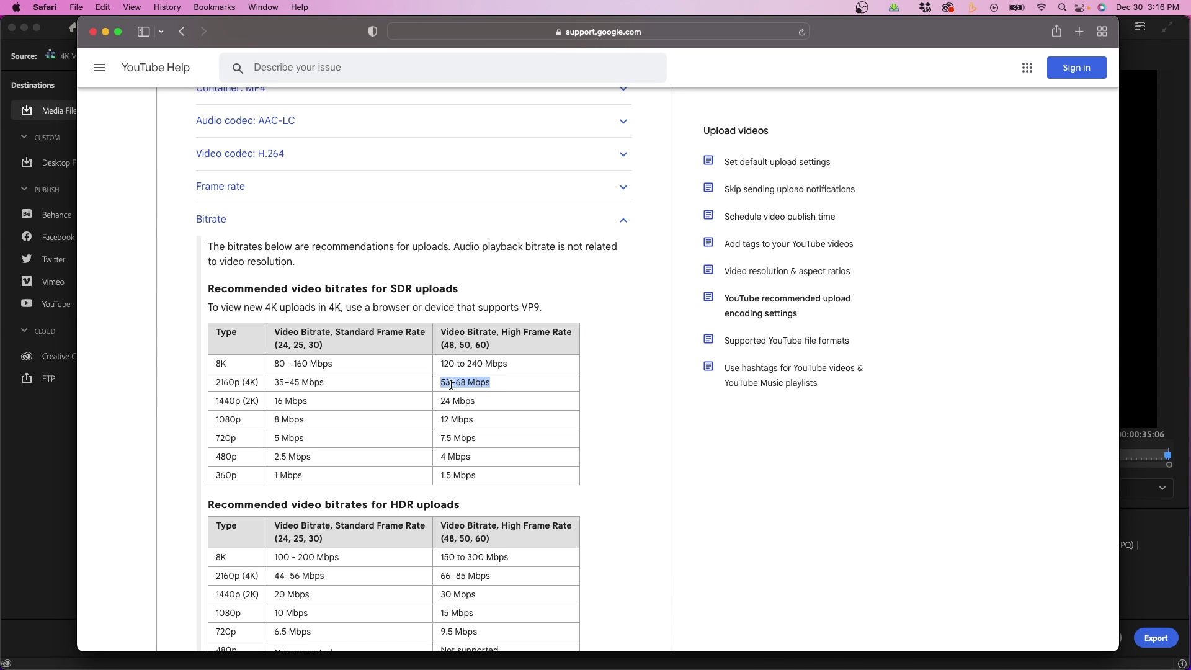
{"action": "key", "text": "super+Tab"}
{"action": "type", "text": "40"}
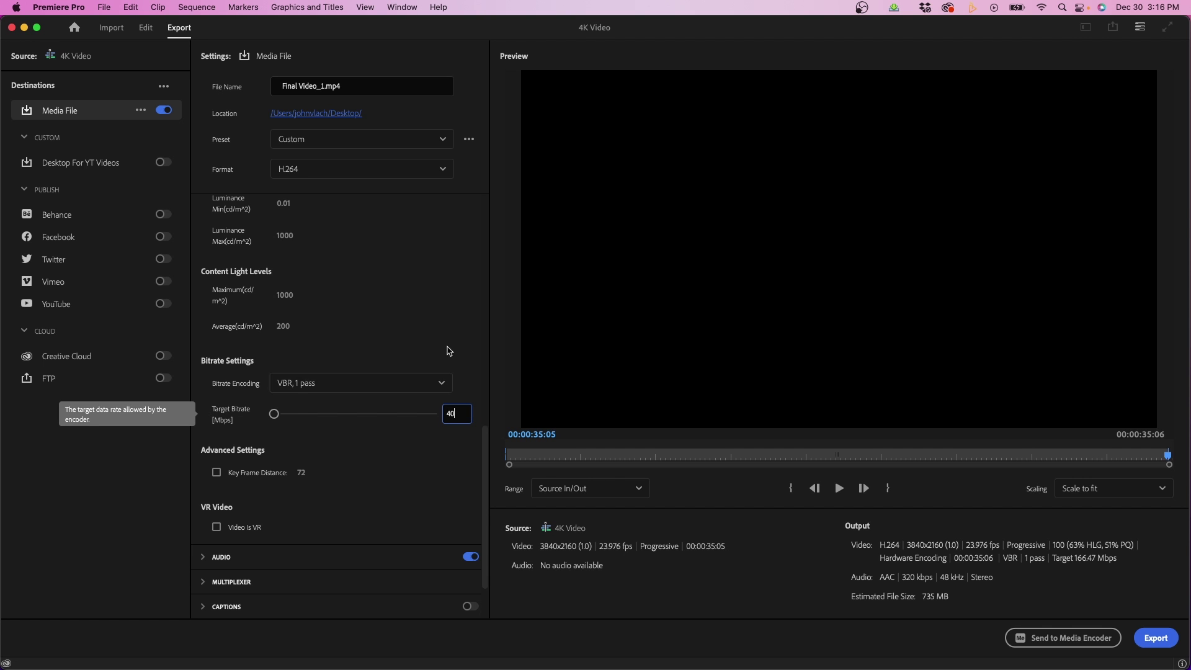
{"action": "key", "text": "Return"}
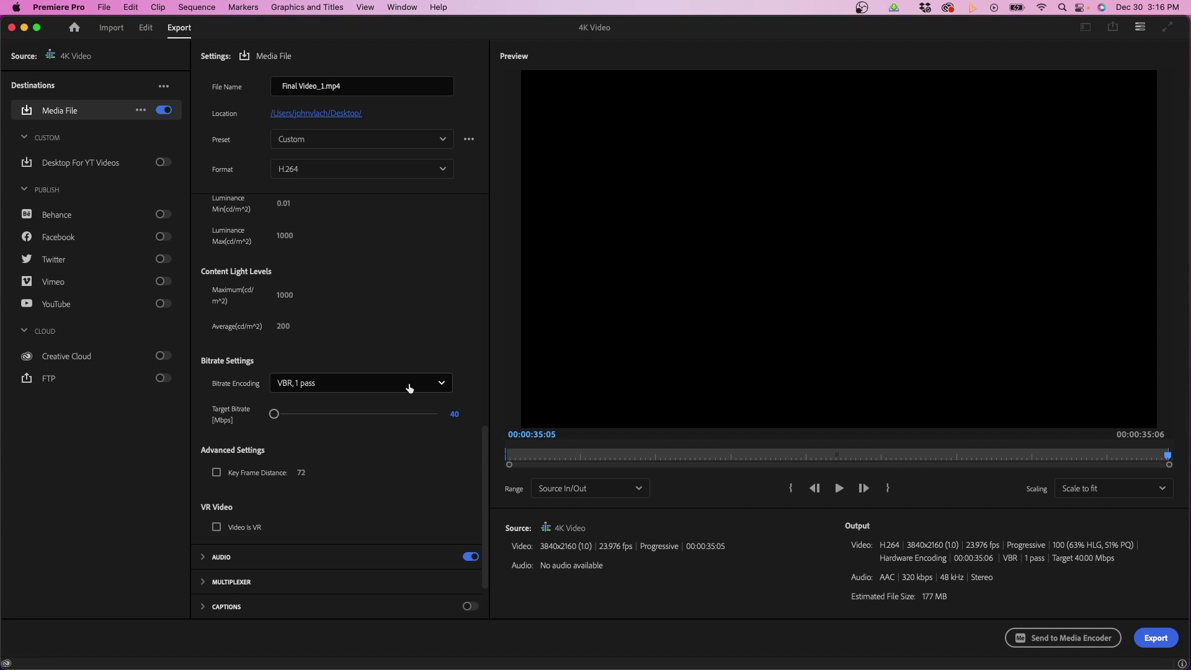
{"action": "left_click", "coordinate": [409, 386]}
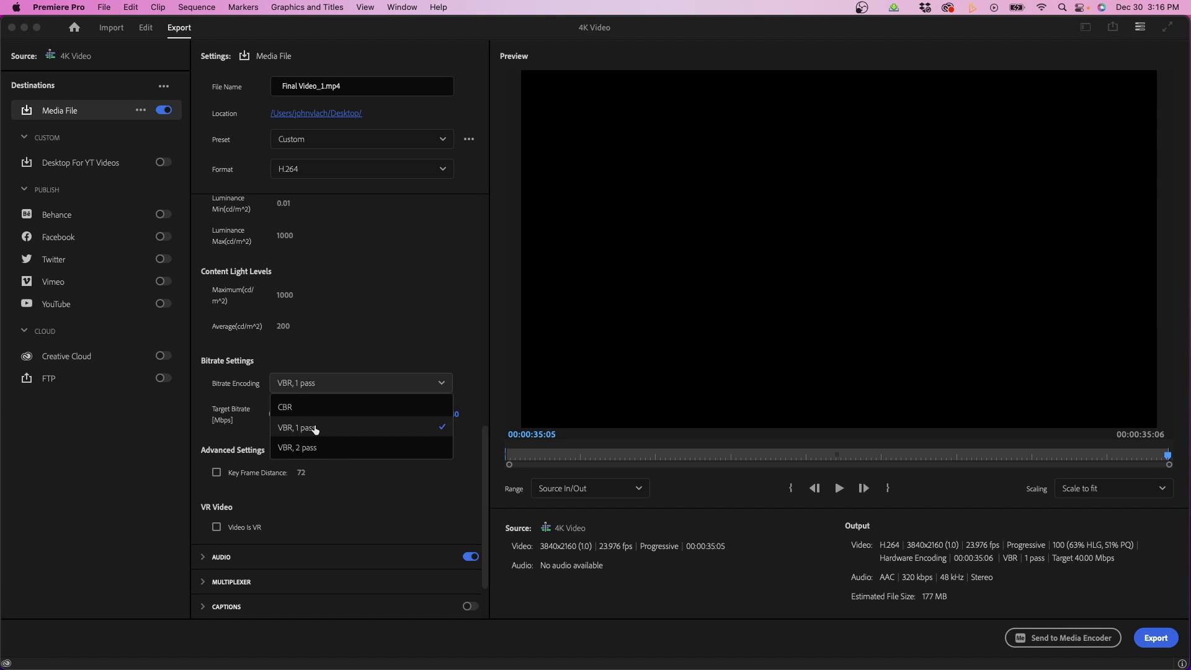
{"action": "left_click", "coordinate": [556, 459]}
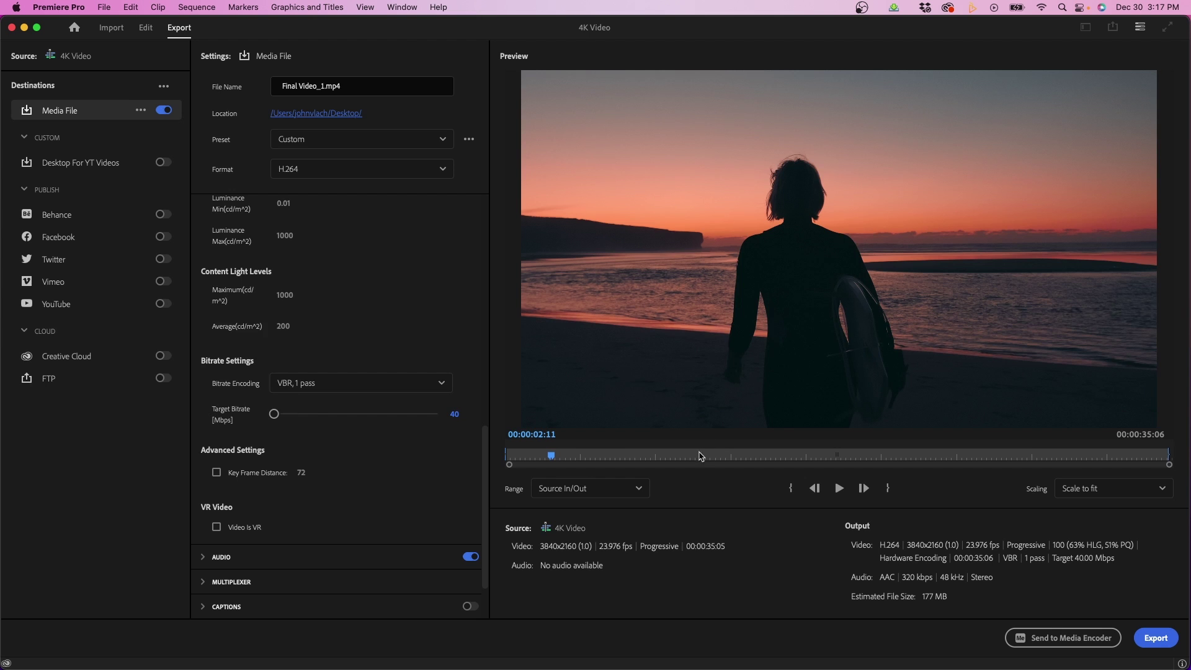
{"action": "mouse_move", "coordinate": [701, 456]}
{"action": "left_mouse_down"}
{"action": "mouse_move", "coordinate": [870, 452]}
{"action": "mouse_move", "coordinate": [807, 454]}
{"action": "left_mouse_up"}
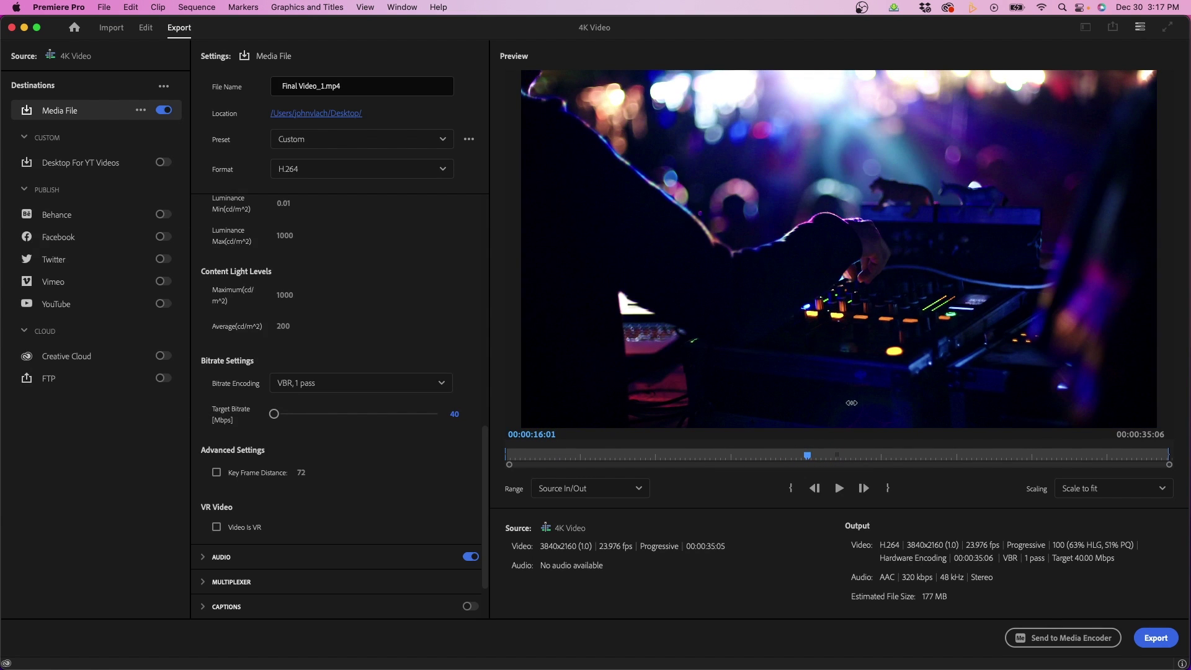
{"action": "left_click_drag", "start_coordinate": [809, 457], "coordinate": [812, 456]}
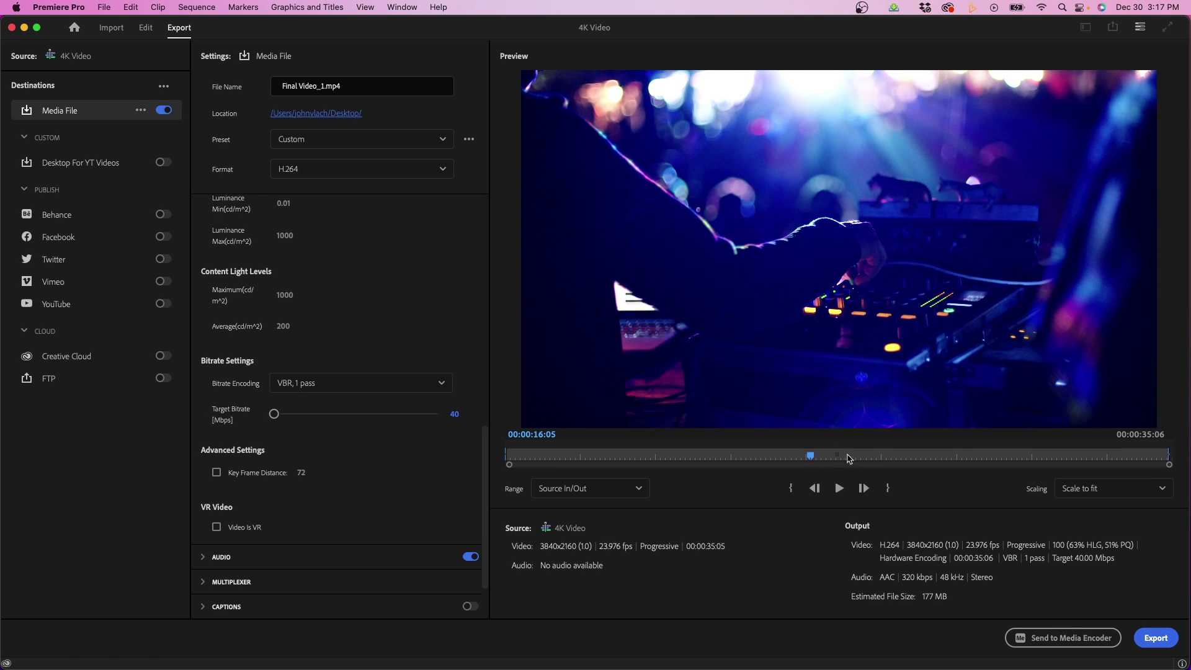
{"action": "left_click_drag", "start_coordinate": [835, 455], "coordinate": [584, 454]}
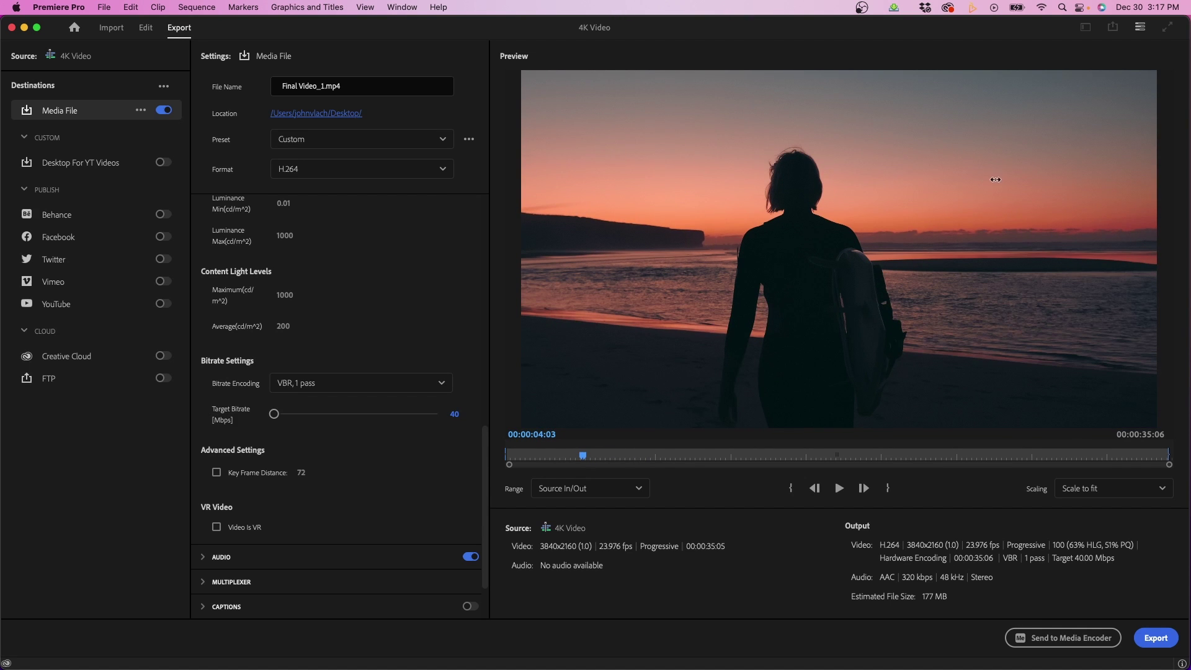
{"action": "left_click", "coordinate": [307, 383]}
{"action": "left_click", "coordinate": [293, 406]}
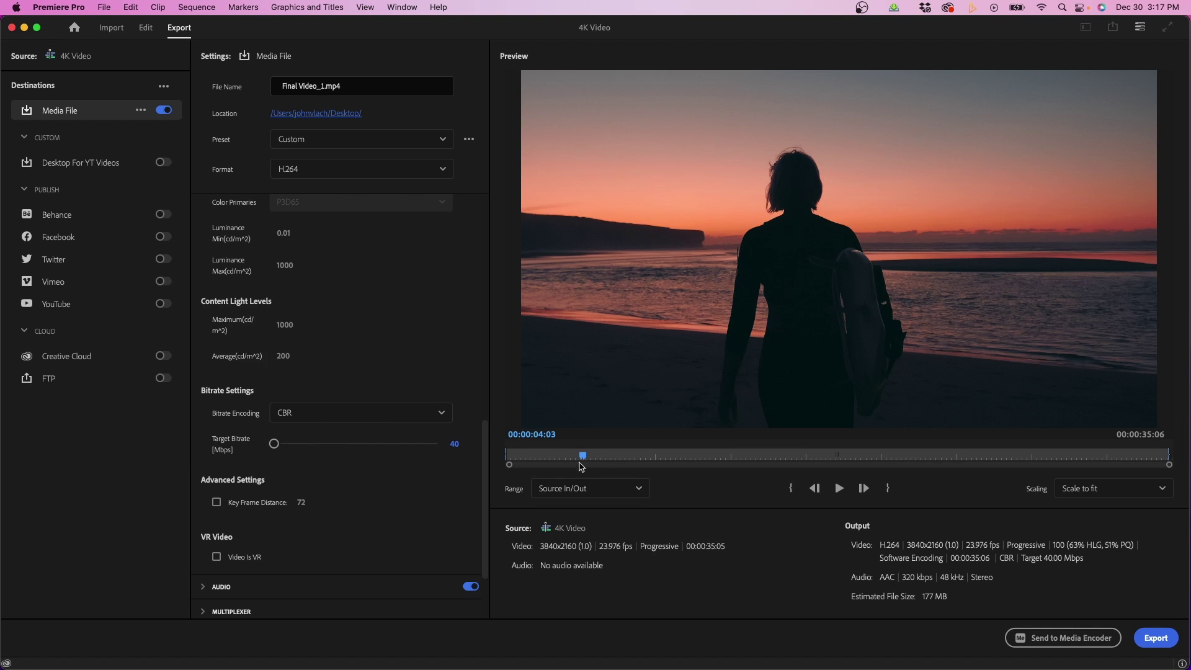
{"action": "mouse_move", "coordinate": [577, 457]}
{"action": "left_mouse_down"}
{"action": "mouse_move", "coordinate": [508, 458]}
{"action": "mouse_move", "coordinate": [815, 435]}
{"action": "left_mouse_up"}
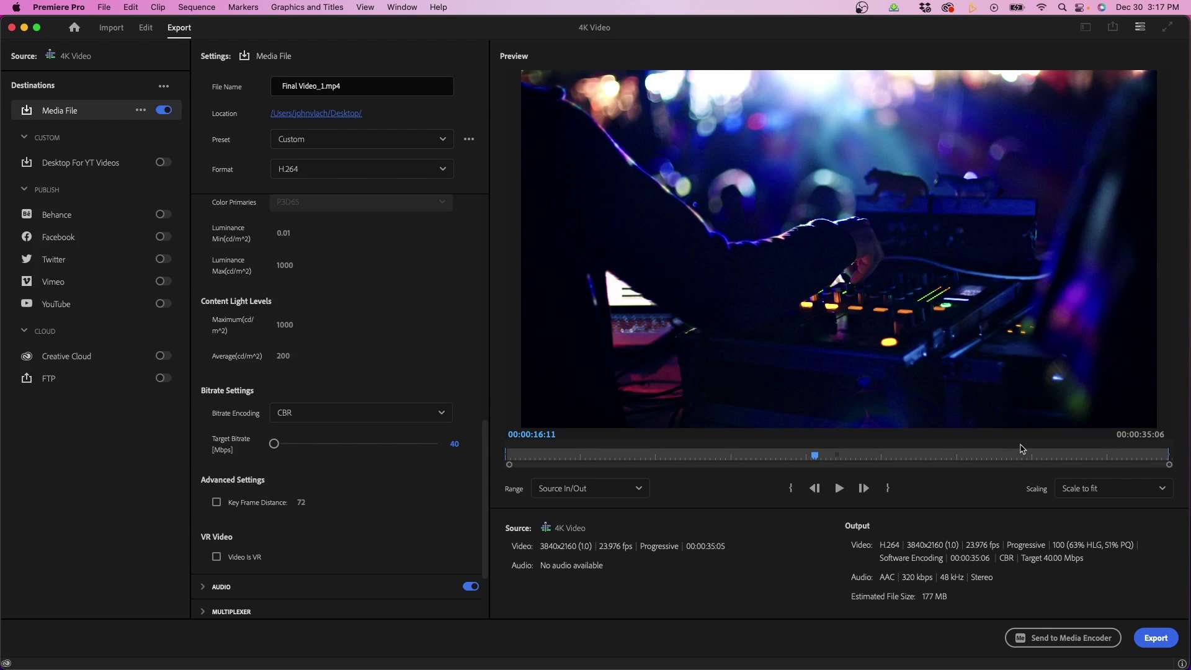
{"action": "left_click_drag", "start_coordinate": [1027, 454], "coordinate": [1121, 462]}
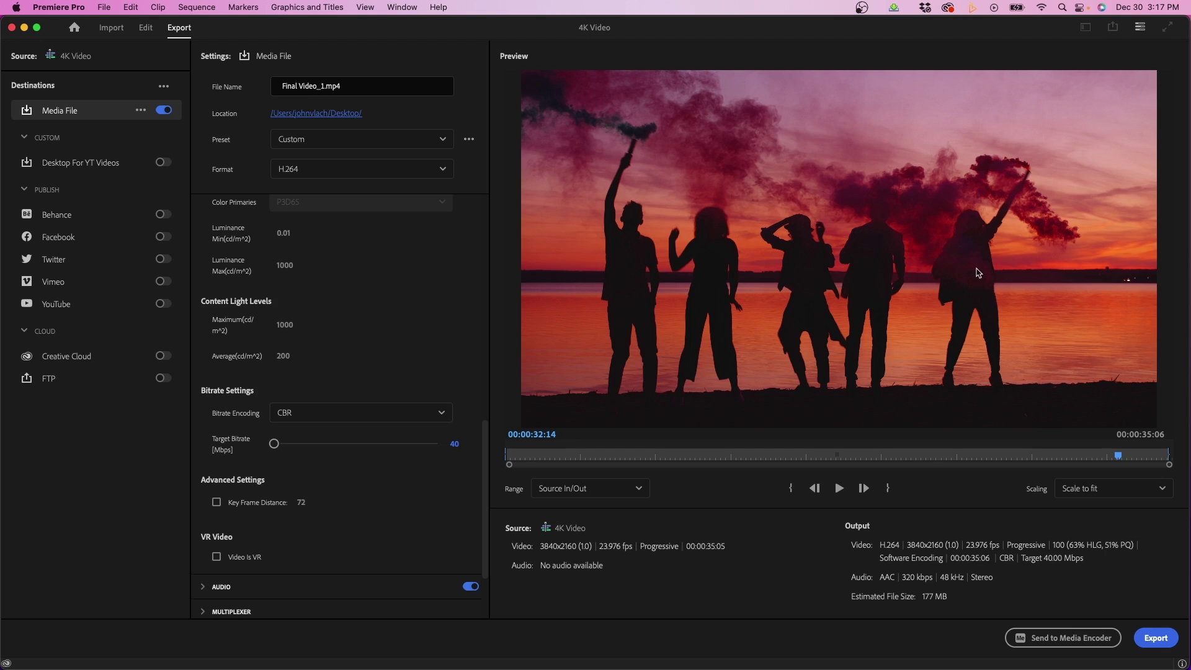
{"action": "scroll", "coordinate": [465, 331], "scroll_direction": "down", "scroll_amount": 1}
{"action": "left_click", "coordinate": [297, 383]}
{"action": "left_click", "coordinate": [303, 400]}
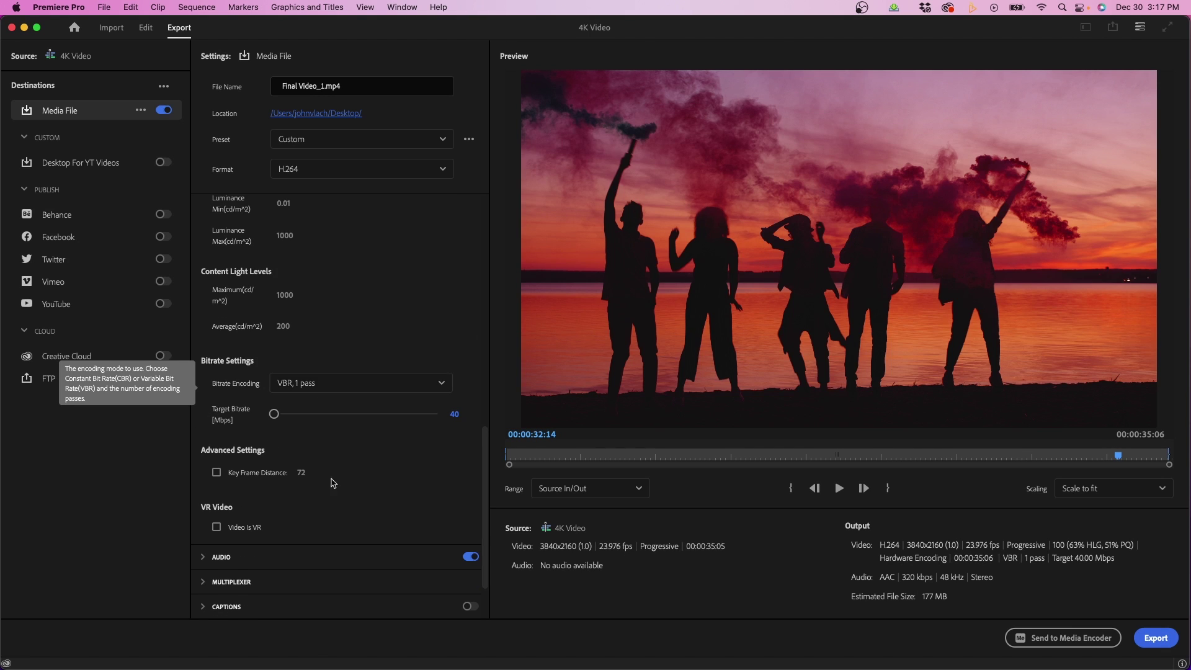
Expand the 'Video codec: H.264' section of YouTube's upload encoding article in Safari
{"action": "left_click", "coordinate": [346, 661]}
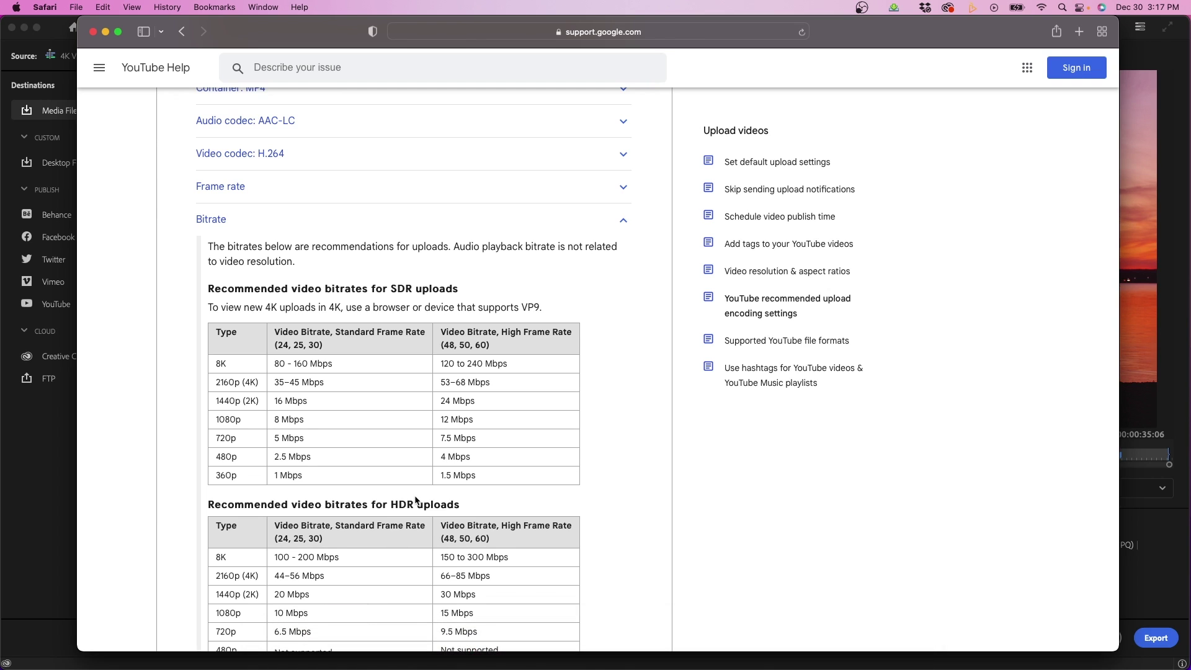
{"action": "scroll", "coordinate": [416, 500], "scroll_direction": "up", "scroll_amount": 5}
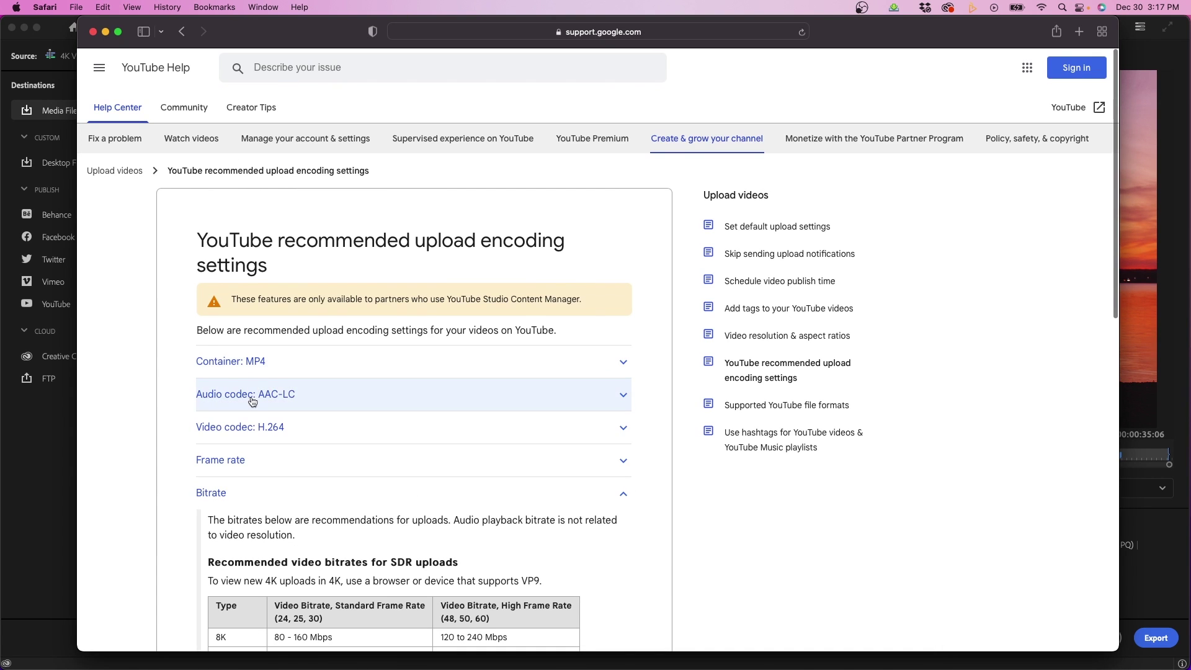
{"action": "left_click", "coordinate": [304, 431]}
{"action": "scroll", "coordinate": [346, 491], "scroll_direction": "down", "scroll_amount": 1}
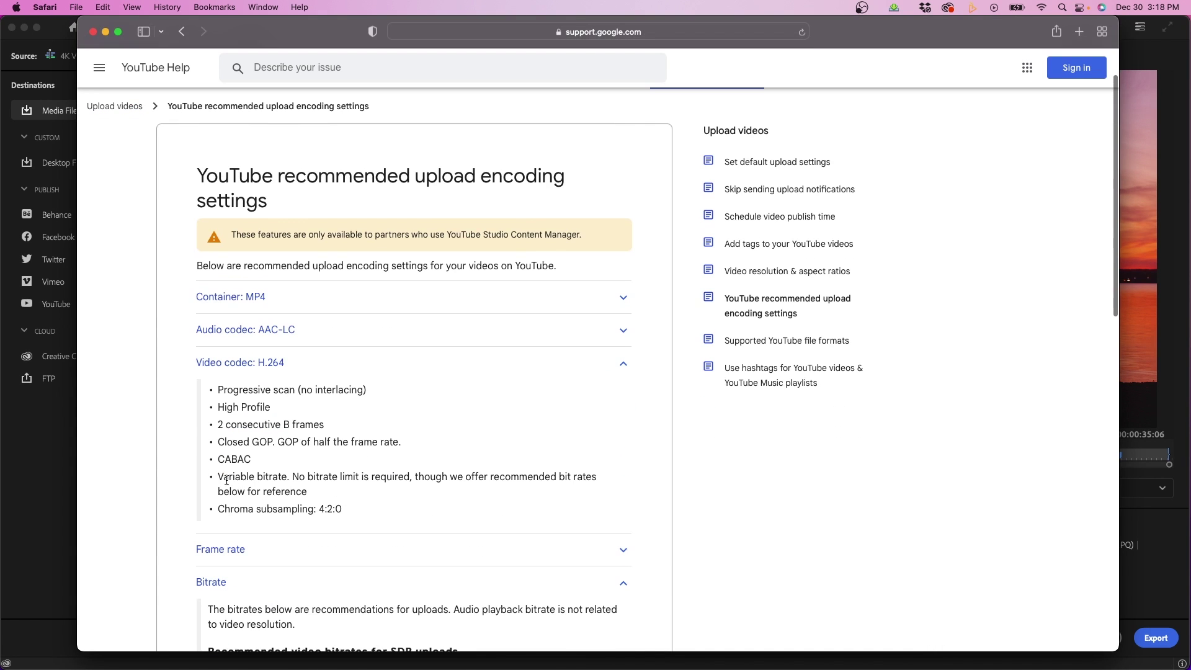
{"action": "mouse_move", "coordinate": [217, 477]}
{"action": "left_mouse_down"}
{"action": "mouse_move", "coordinate": [420, 490]}
{"action": "mouse_move", "coordinate": [314, 491]}
{"action": "left_mouse_up"}
{"action": "left_click", "coordinate": [312, 493]}
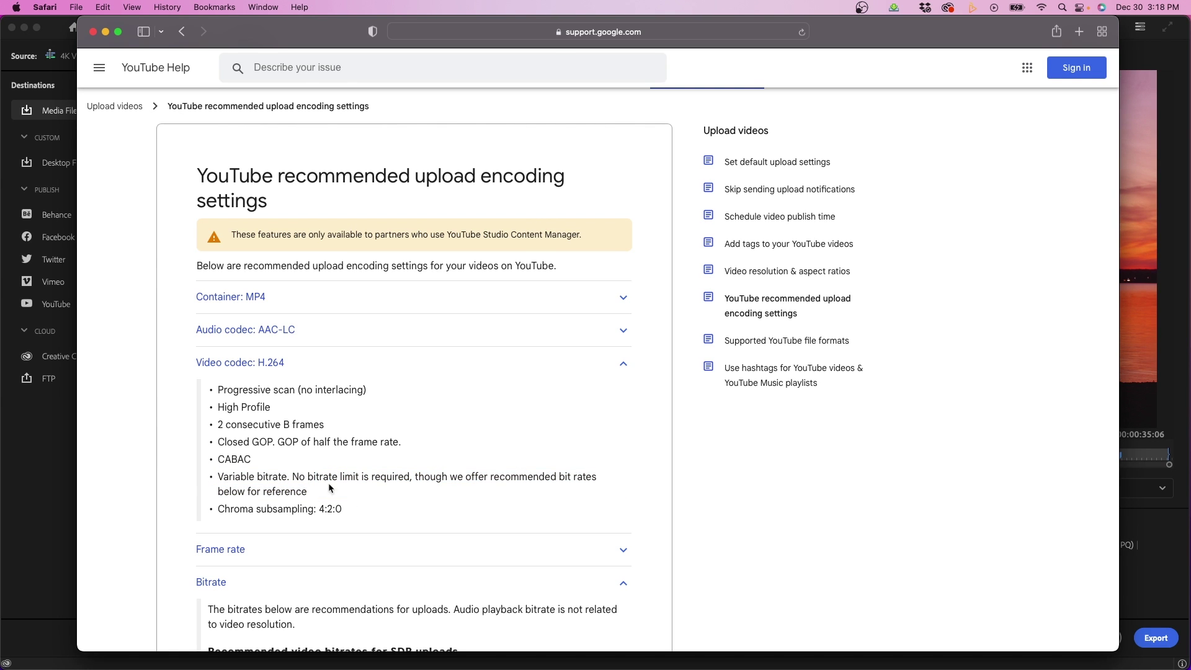
{"action": "left_click", "coordinate": [14, 482]}
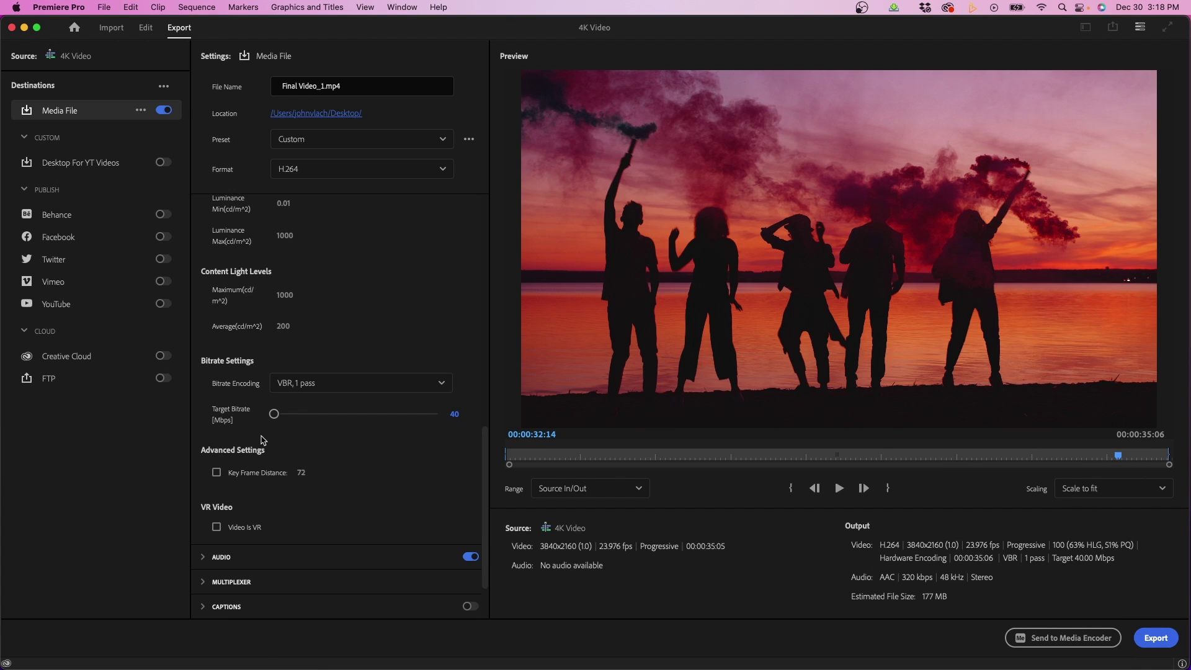
{"action": "left_click", "coordinate": [308, 387]}
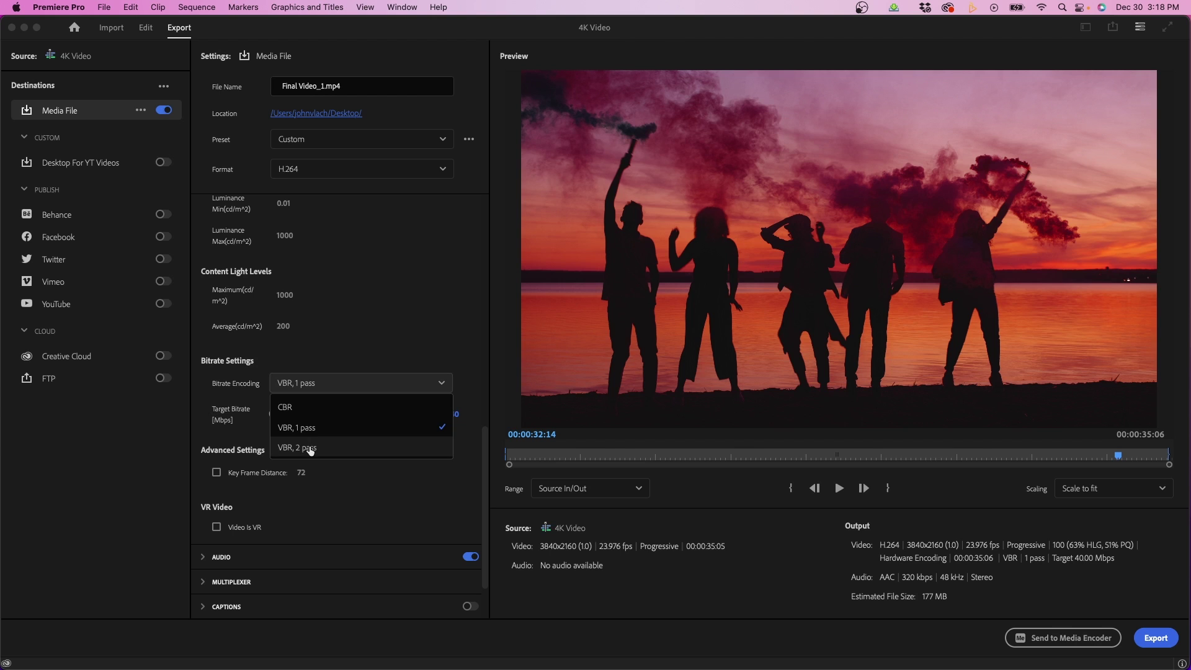
{"action": "left_click", "coordinate": [324, 451]}
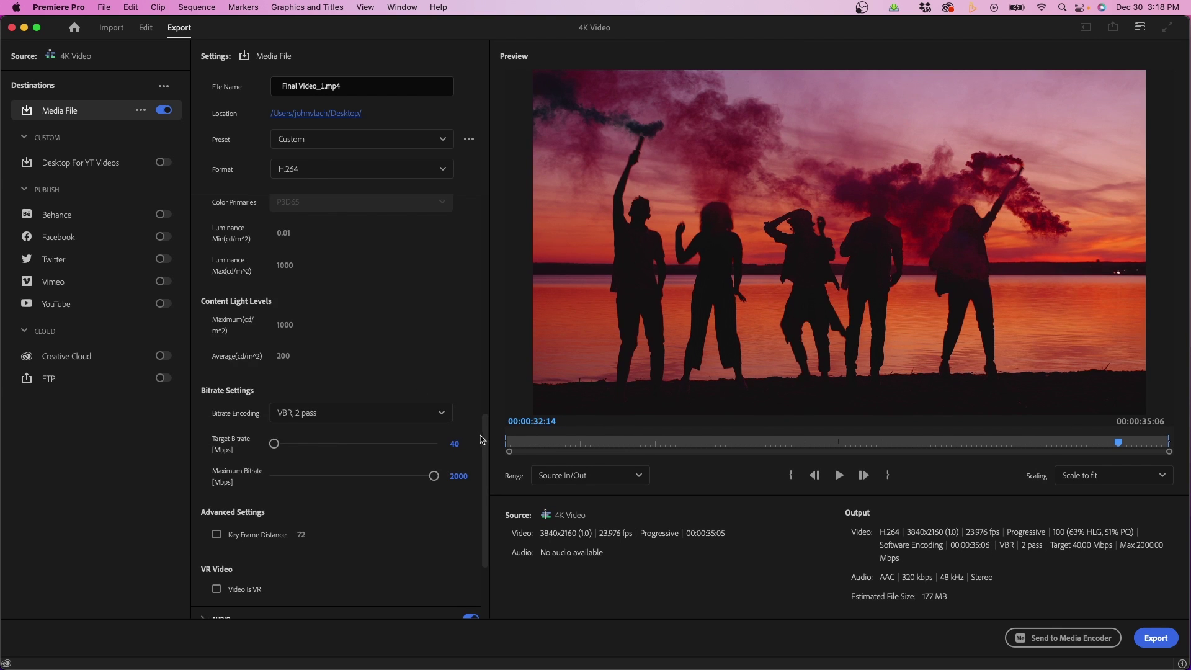
{"action": "scroll", "coordinate": [483, 439], "scroll_direction": "up", "scroll_amount": 5}
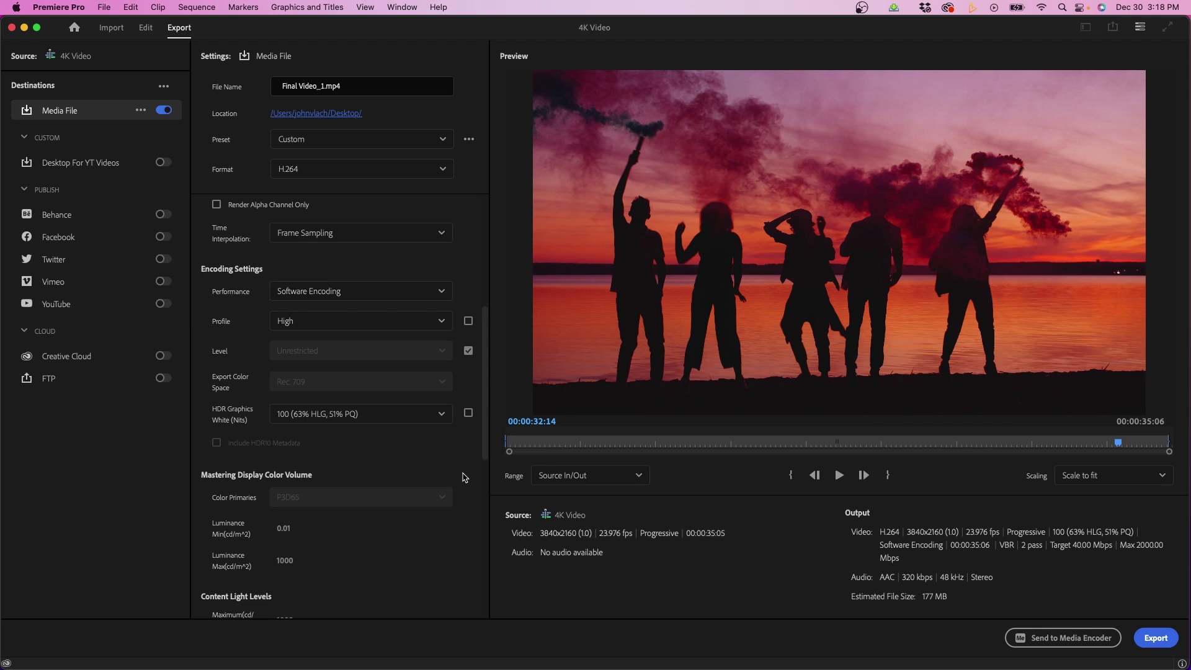
{"action": "scroll", "coordinate": [464, 478], "scroll_direction": "down", "scroll_amount": 2}
{"action": "scroll", "coordinate": [464, 478], "scroll_direction": "down", "scroll_amount": 6}
{"action": "scroll", "coordinate": [464, 478], "scroll_direction": "down", "scroll_amount": 2}
{"action": "scroll", "coordinate": [463, 477], "scroll_direction": "down", "scroll_amount": 2}
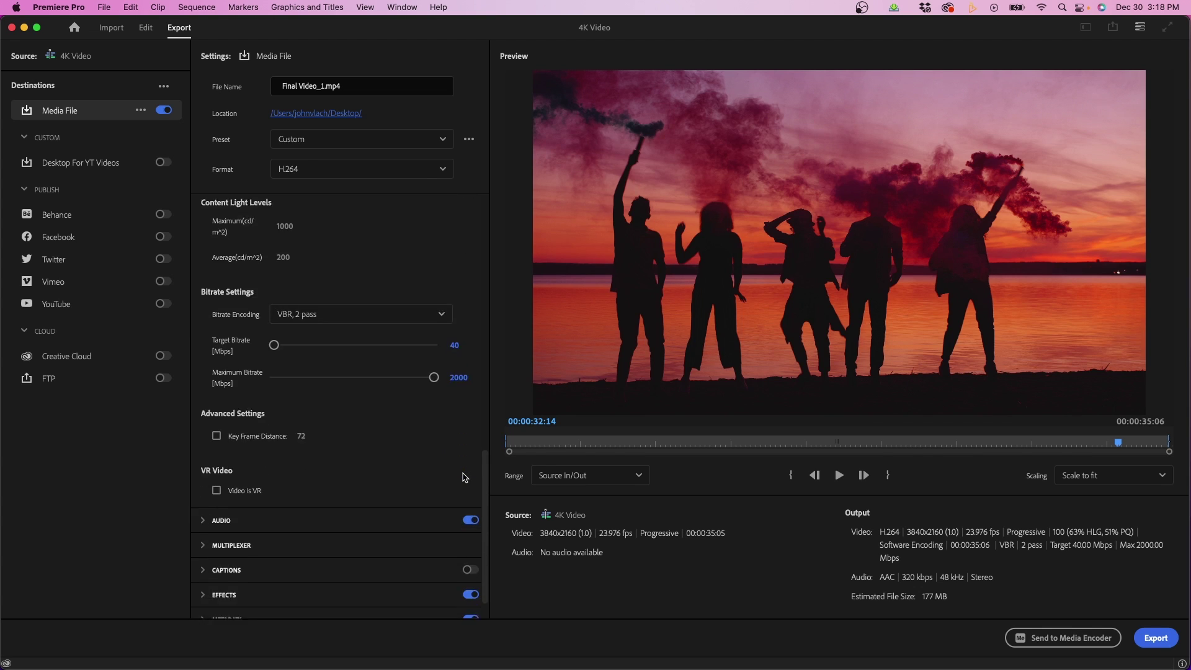
{"action": "left_click", "coordinate": [377, 276]}
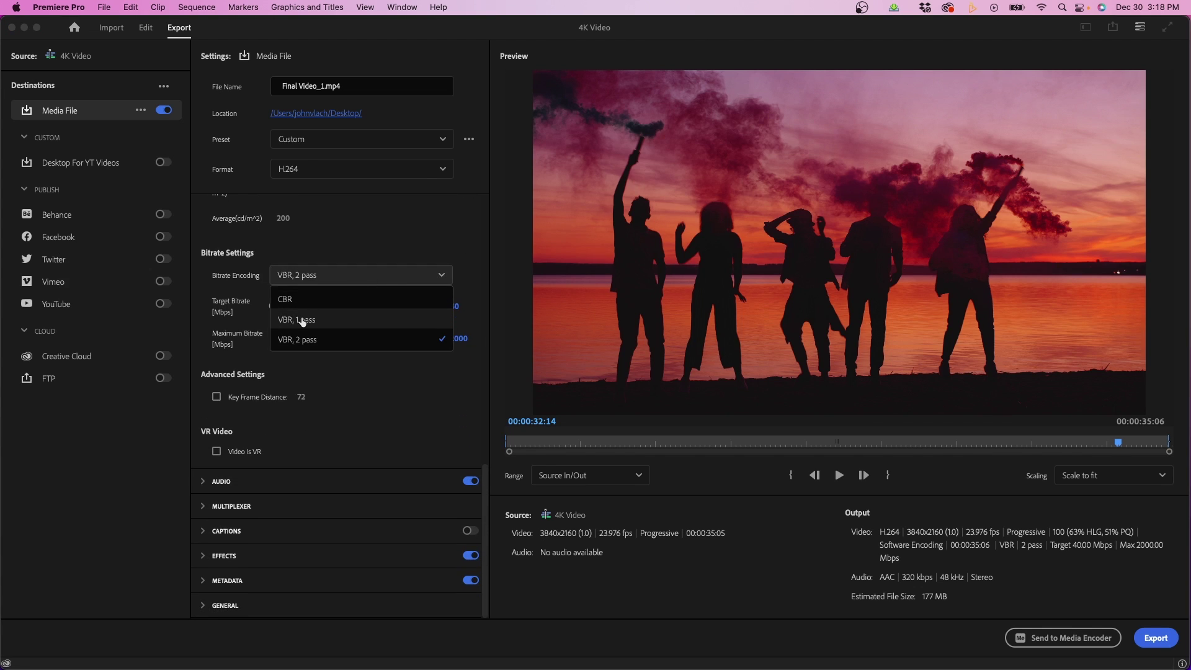
{"action": "key", "text": "Escape"}
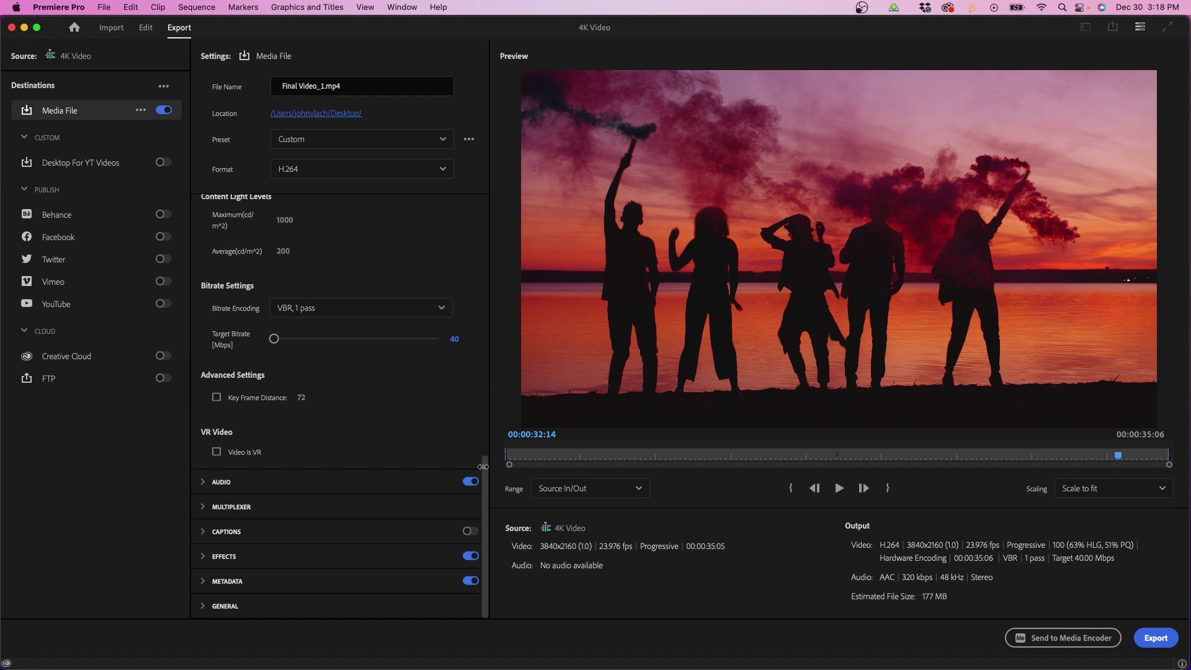
{"action": "left_click_drag", "start_coordinate": [484, 470], "coordinate": [486, 386]}
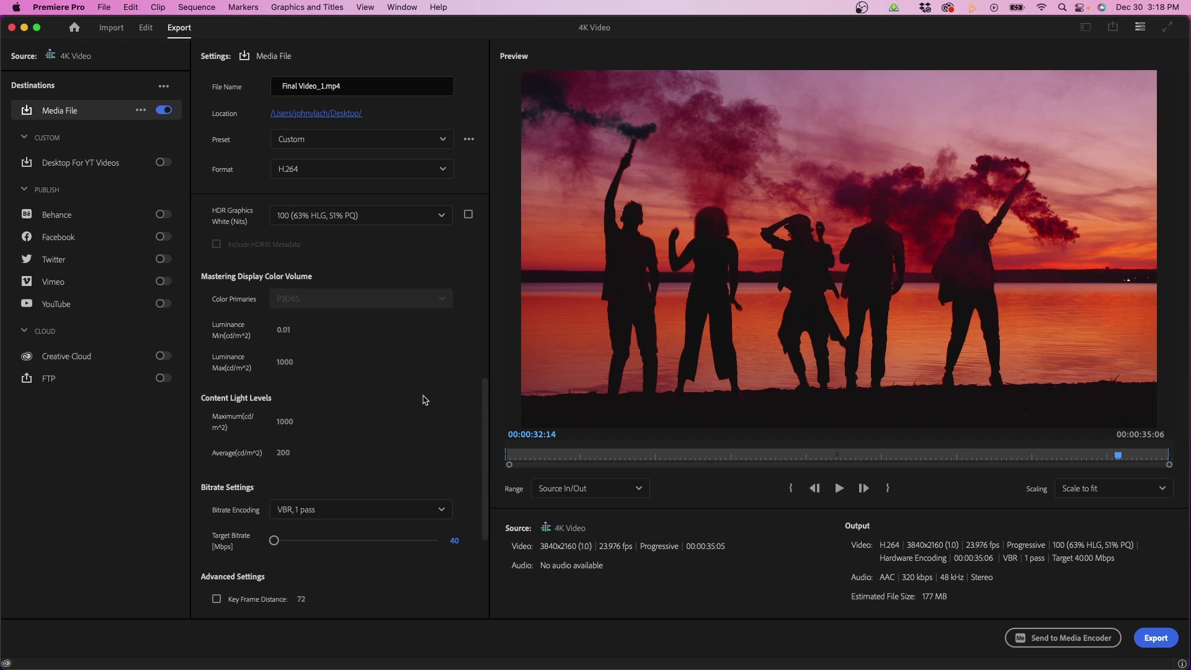
{"action": "left_click_drag", "start_coordinate": [486, 422], "coordinate": [457, 555]}
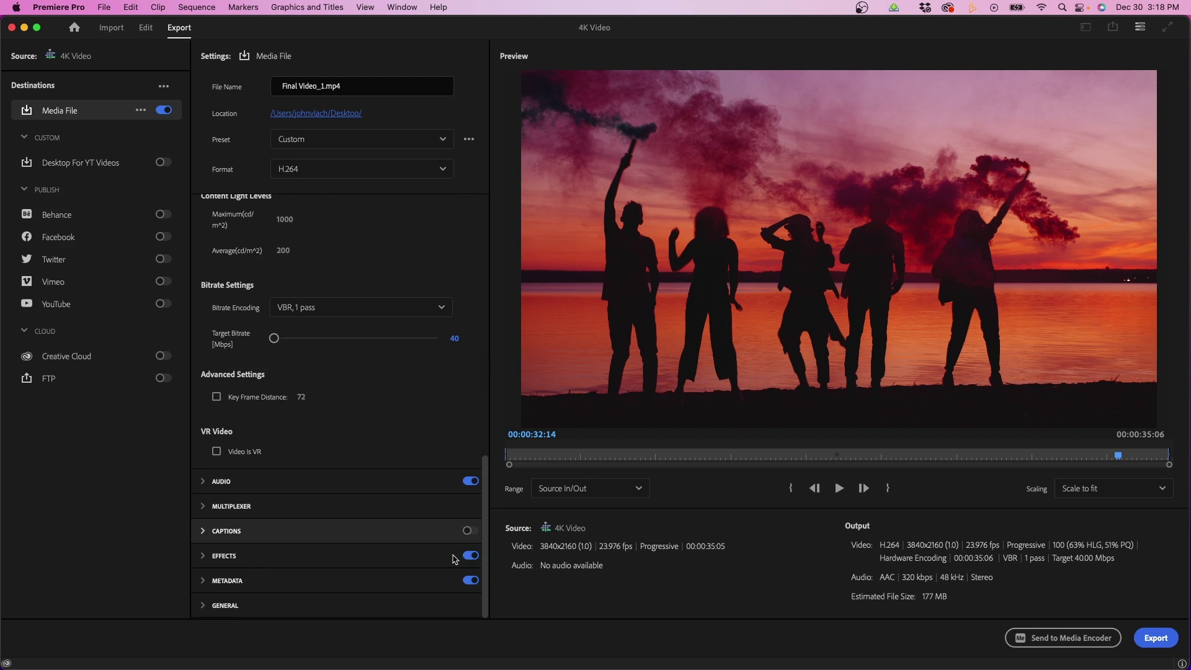
Keep AAC as the audio format and choose 384 kbps for the audio bitrate
{"action": "left_click", "coordinate": [286, 484]}
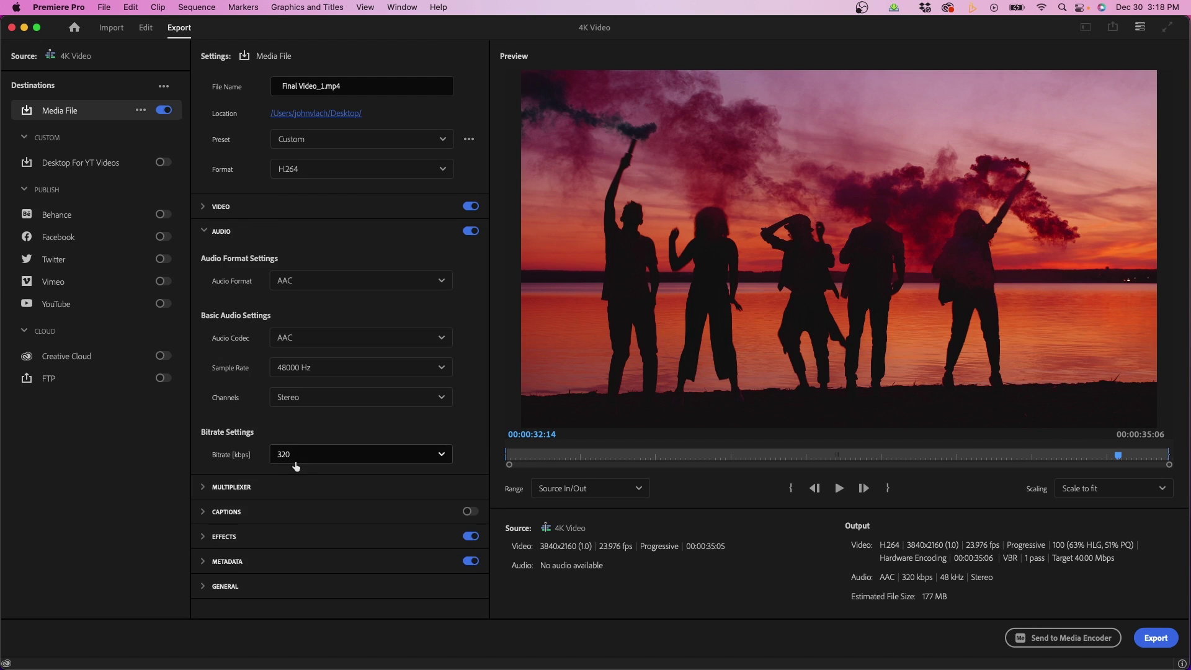
{"action": "left_click", "coordinate": [326, 282]}
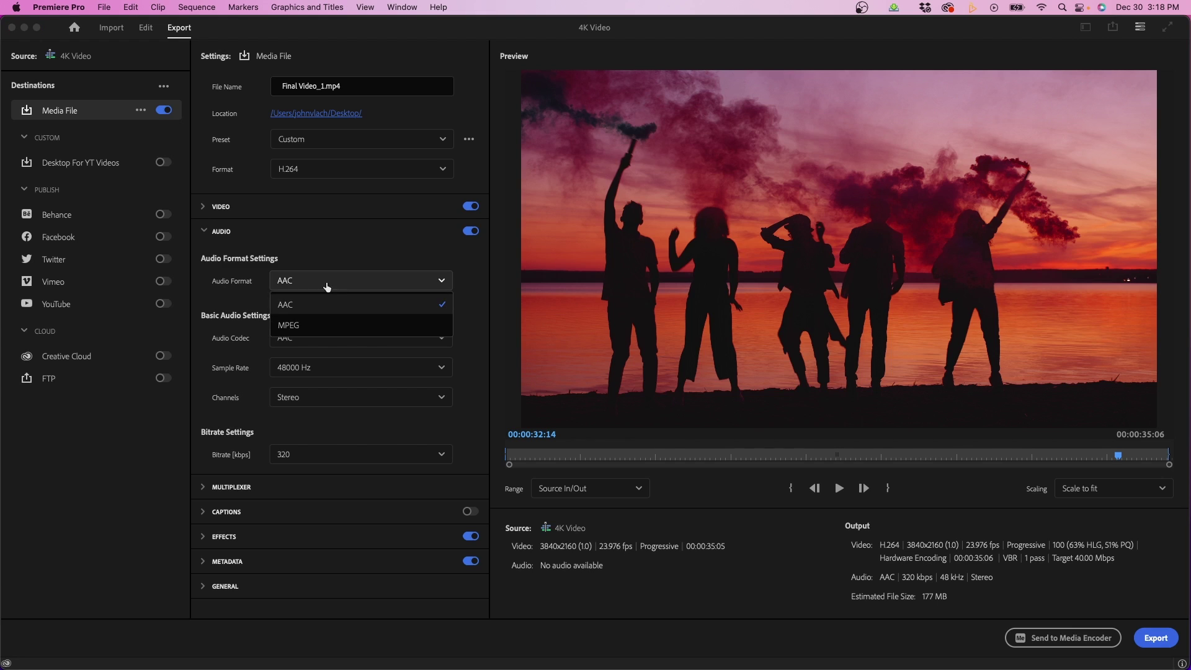
{"action": "left_click", "coordinate": [293, 309]}
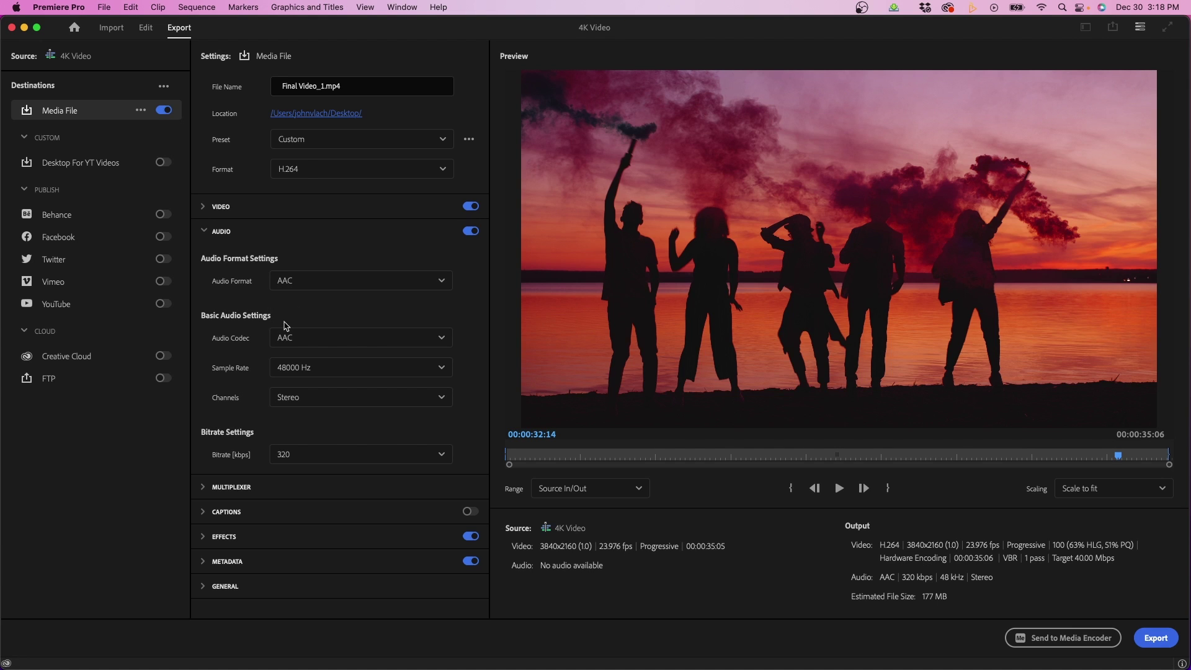
{"action": "left_click", "coordinate": [320, 453]}
{"action": "scroll", "coordinate": [316, 541], "scroll_direction": "down", "scroll_amount": 1}
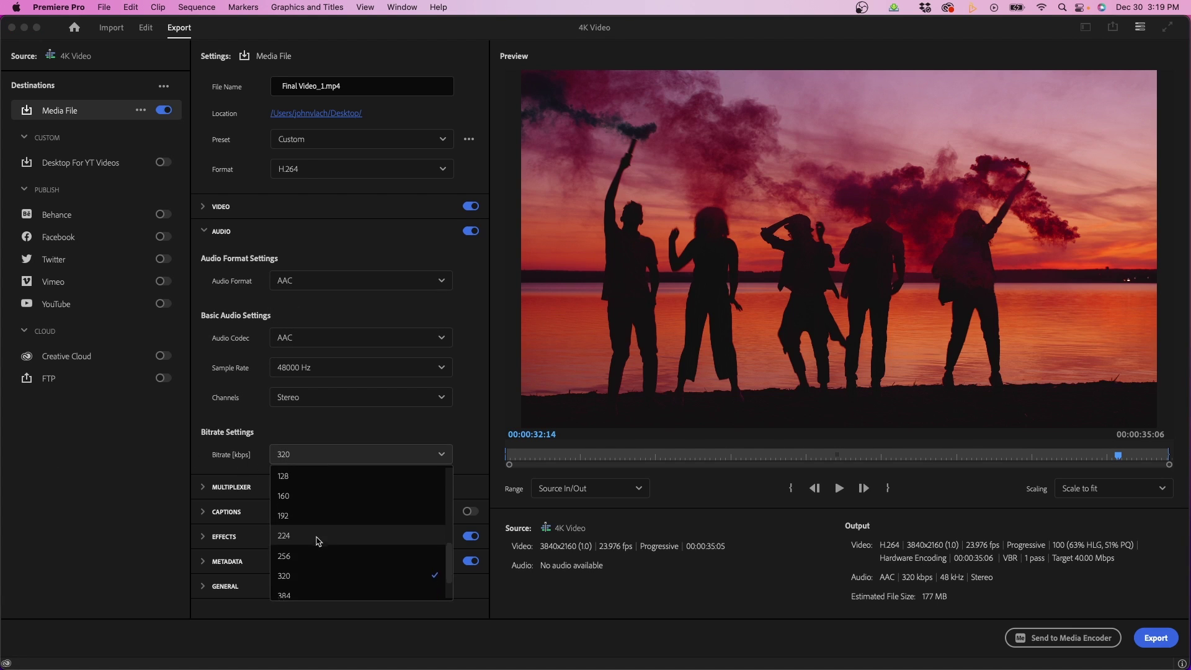
{"action": "left_click", "coordinate": [299, 576]}
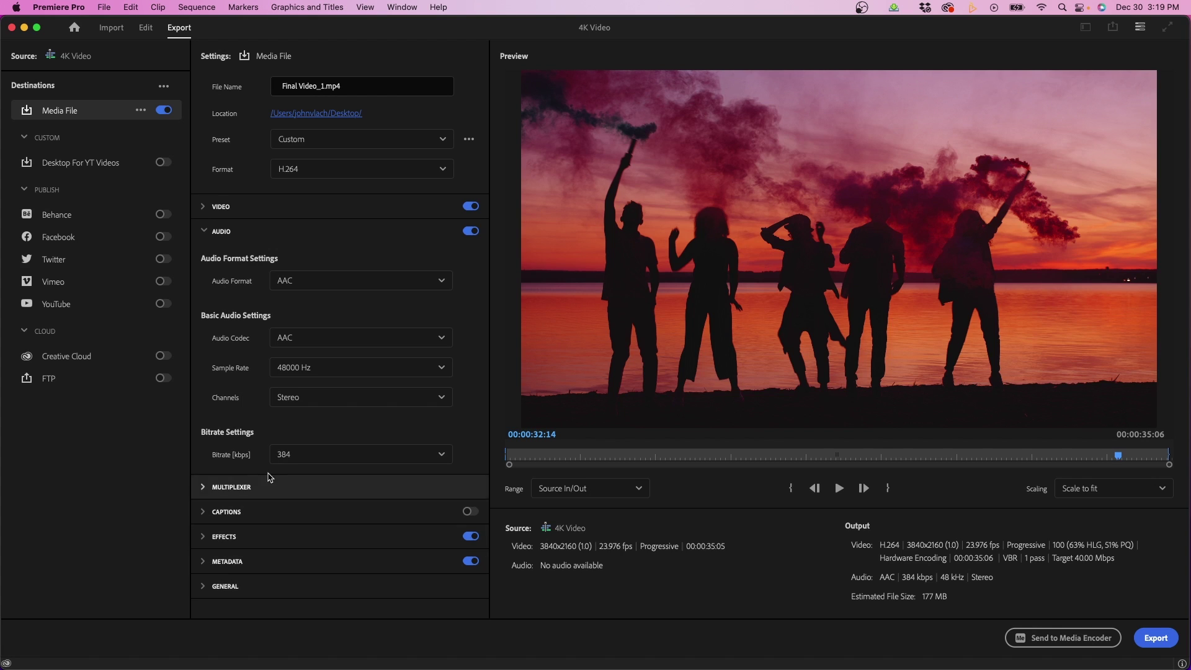
{"action": "scroll", "coordinate": [264, 456], "scroll_direction": "down", "scroll_amount": 1}
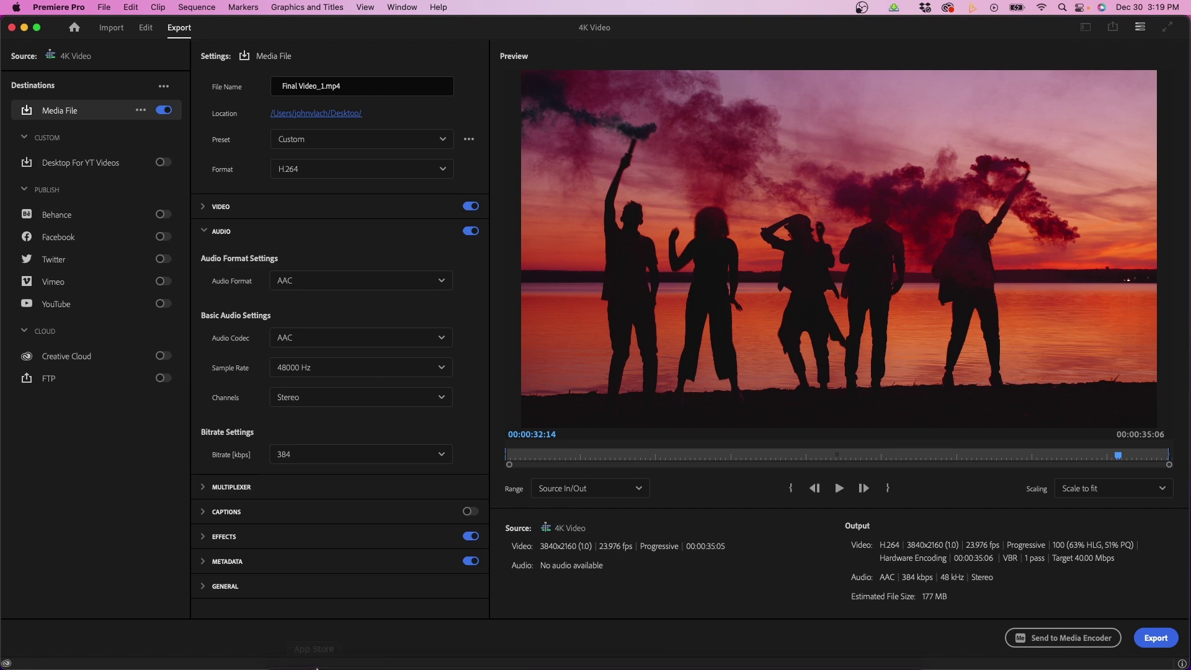
On YouTube's encoding page, check the recommended 48 kHz audio sample rate
{"action": "left_click", "coordinate": [347, 648]}
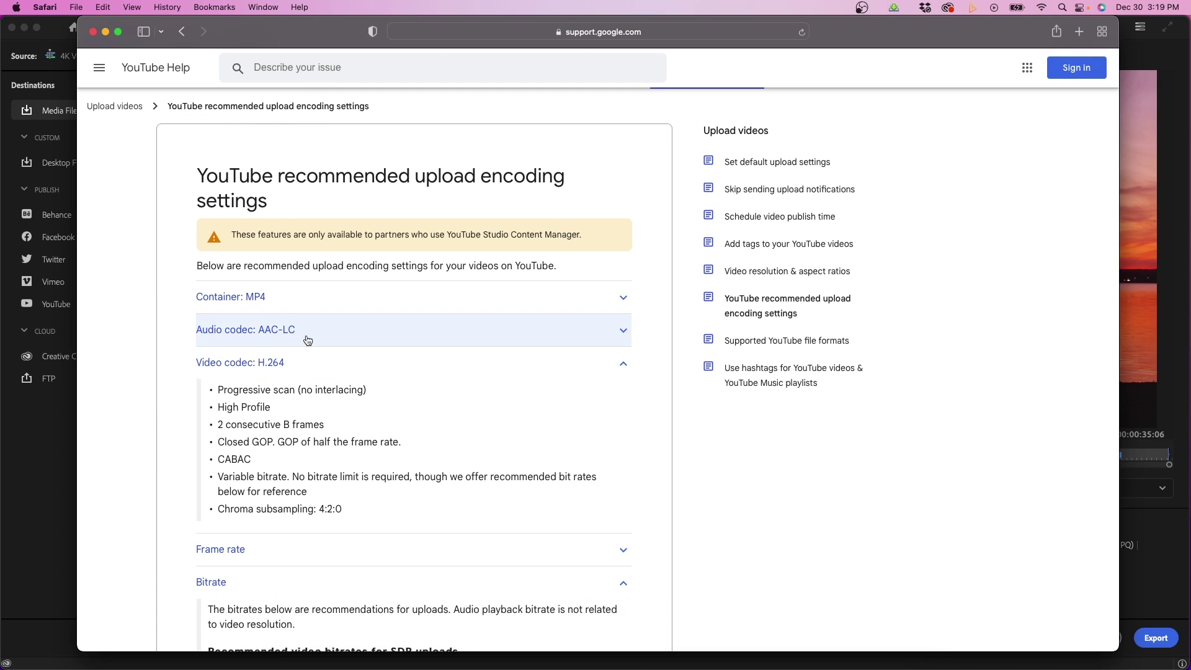
{"action": "left_click", "coordinate": [268, 333]}
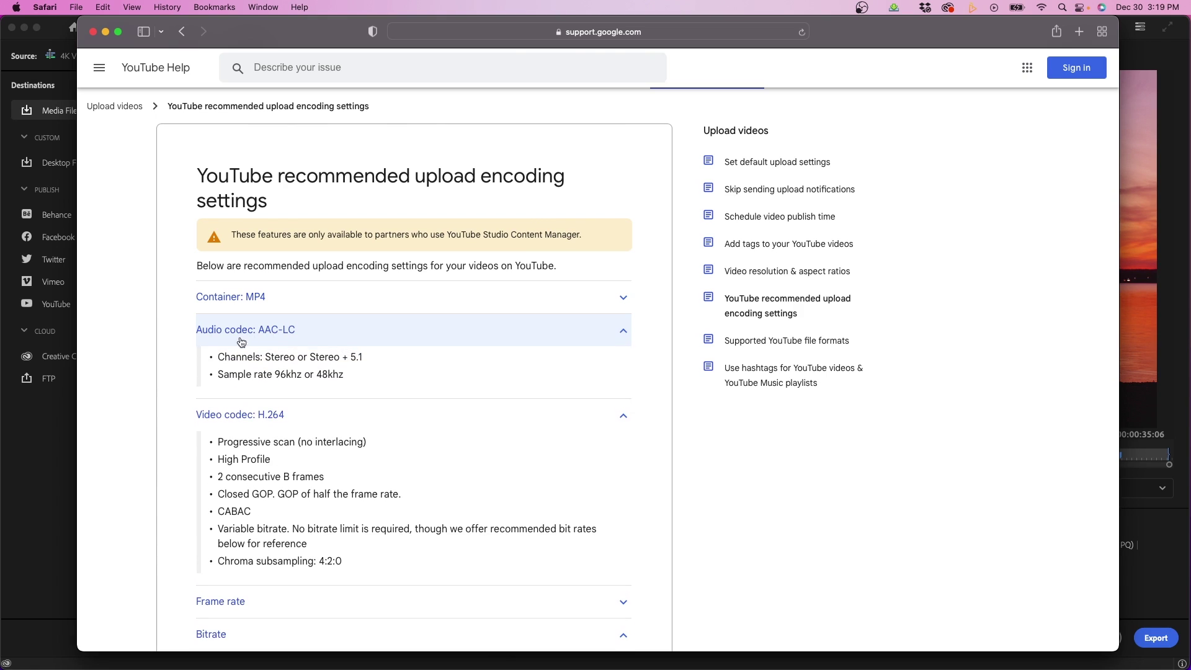
{"action": "mouse_move", "coordinate": [344, 373]}
{"action": "left_mouse_down"}
{"action": "mouse_move", "coordinate": [309, 373]}
{"action": "mouse_move", "coordinate": [348, 377]}
{"action": "left_mouse_up"}
{"action": "left_click", "coordinate": [324, 374]}
{"action": "left_click", "coordinate": [300, 361]}
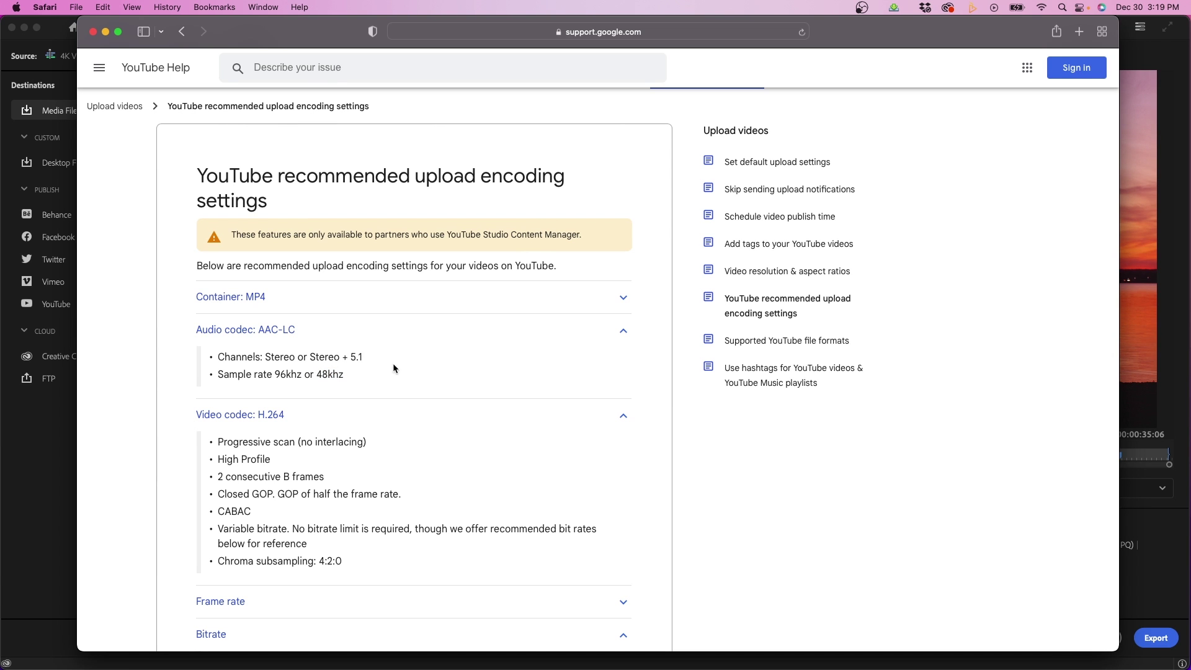
{"action": "scroll", "coordinate": [424, 380], "scroll_direction": "down", "scroll_amount": 1}
{"action": "scroll", "coordinate": [423, 381], "scroll_direction": "down", "scroll_amount": 3}
{"action": "scroll", "coordinate": [423, 381], "scroll_direction": "down", "scroll_amount": 3}
{"action": "scroll", "coordinate": [424, 381], "scroll_direction": "down", "scroll_amount": 4}
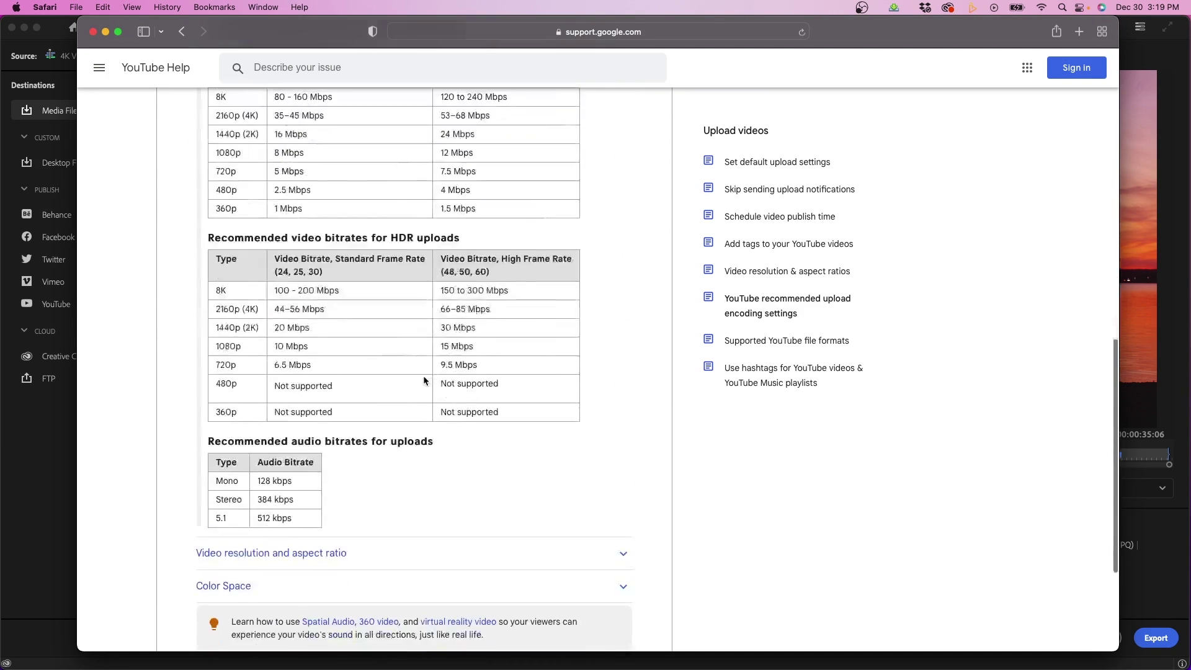
{"action": "scroll", "coordinate": [424, 381], "scroll_direction": "down", "scroll_amount": 2}
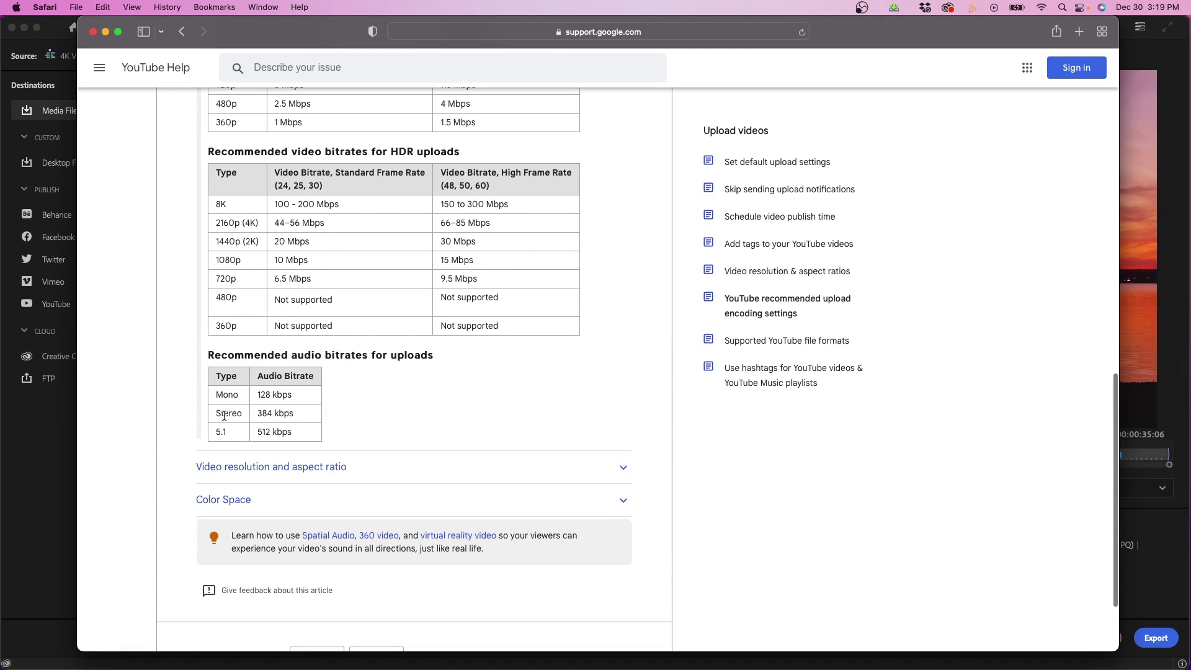
Highlight YouTube's Stereo 384 kbps recommendation, then return to Premiere Pro
{"action": "left_click_drag", "start_coordinate": [220, 414], "coordinate": [293, 414]}
{"action": "left_click", "coordinate": [282, 417]}
{"action": "key", "text": "super+Tab"}
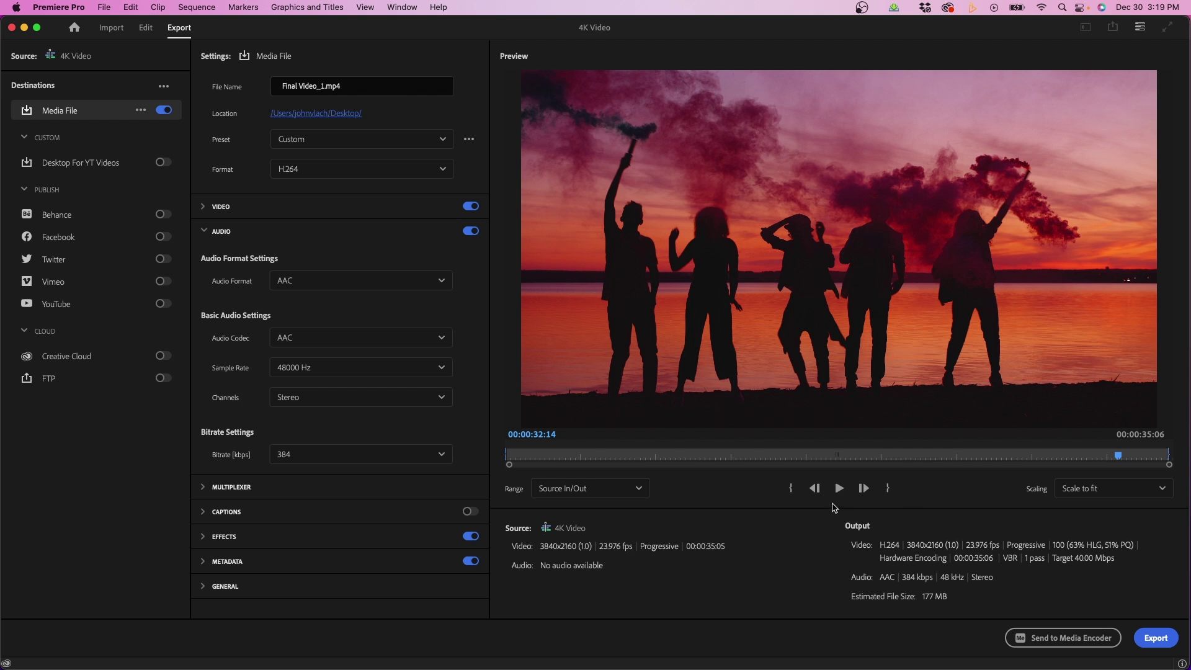
Export the H.264 version at VBR 1 pass 40 Mbps with AAC 384 kbps audio
{"action": "left_click", "coordinate": [1161, 632]}
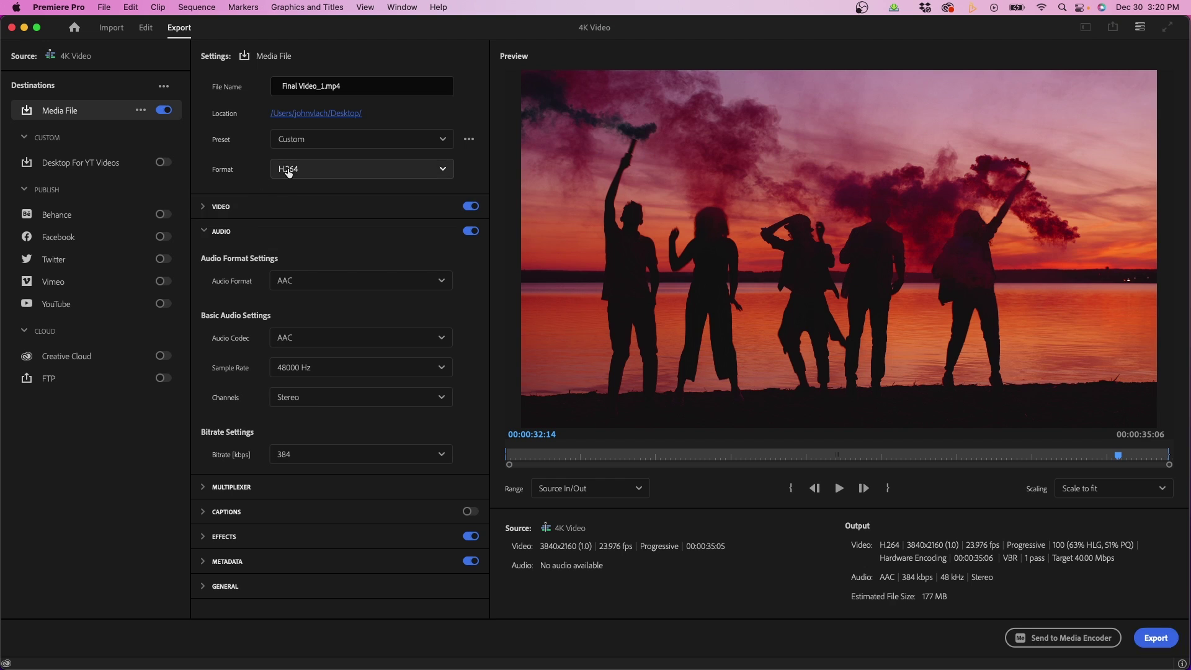
{"action": "left_click", "coordinate": [283, 170]}
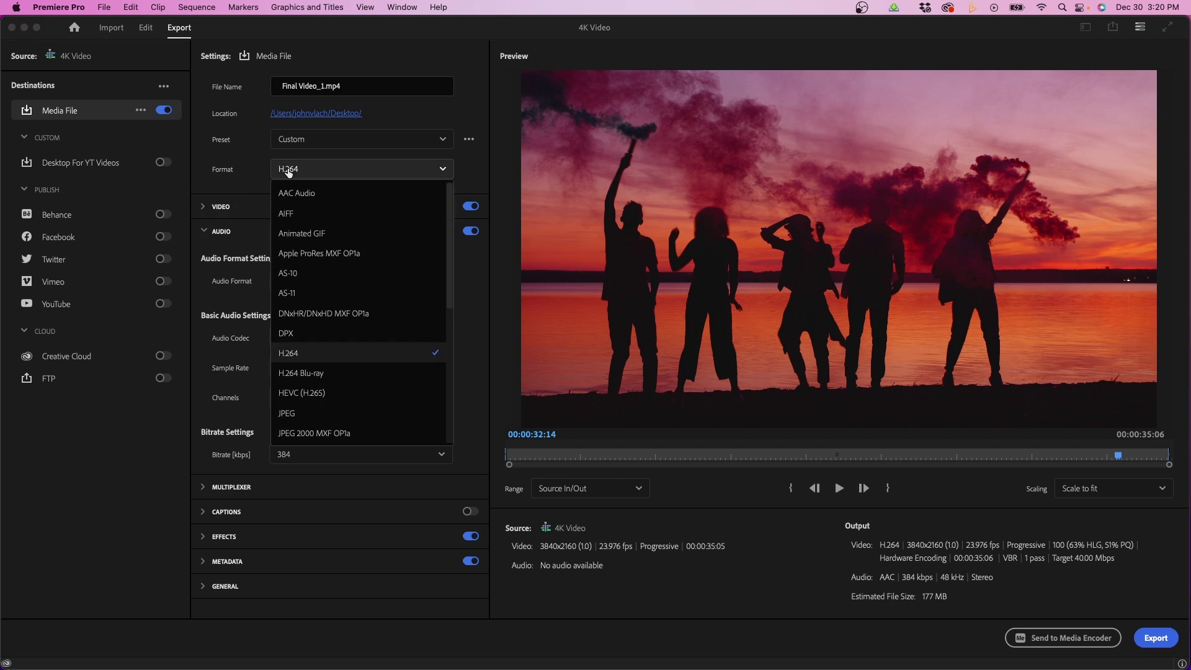
Select HEVC (H.265) as the export format, which loads an 8K UHD preset
{"action": "left_click", "coordinate": [327, 394]}
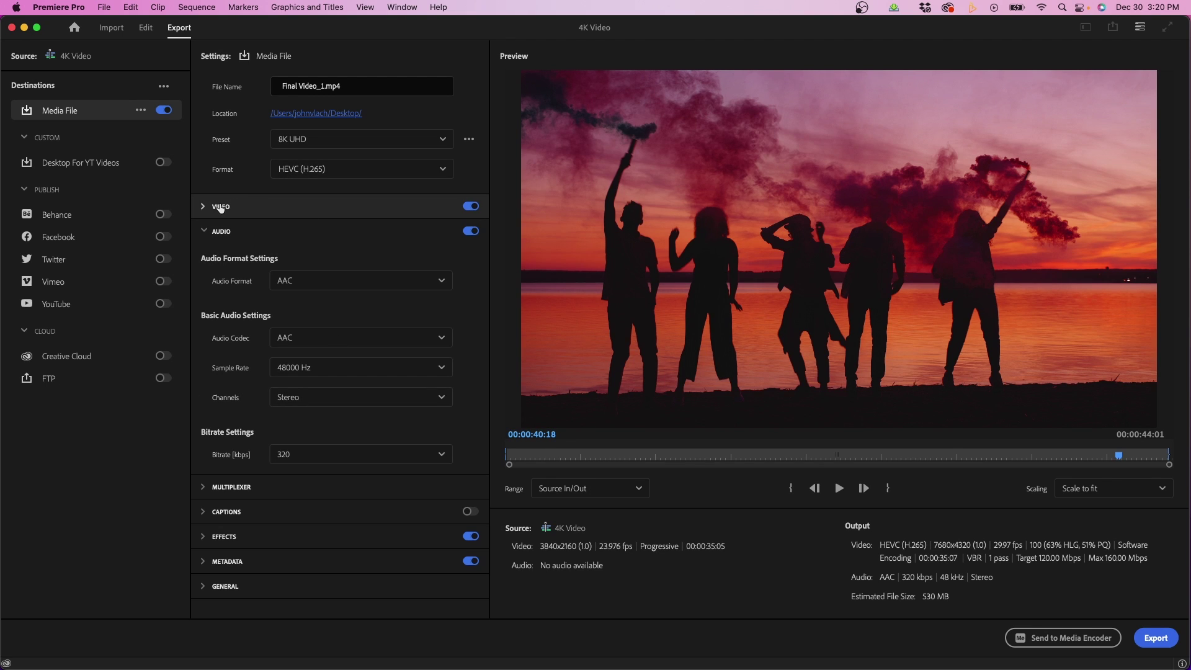
Match the HEVC video to the 3840×2160 source, with Maximum Depth and Maximum Render Quality on
{"action": "left_click", "coordinate": [204, 232]}
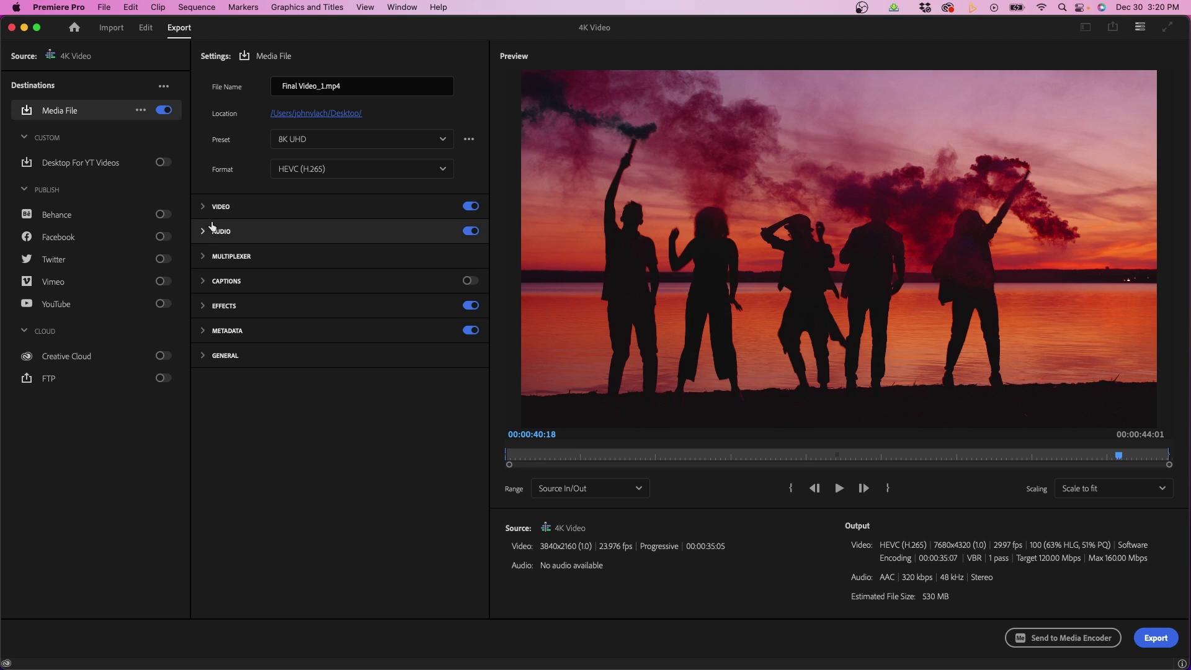
{"action": "left_click", "coordinate": [204, 208]}
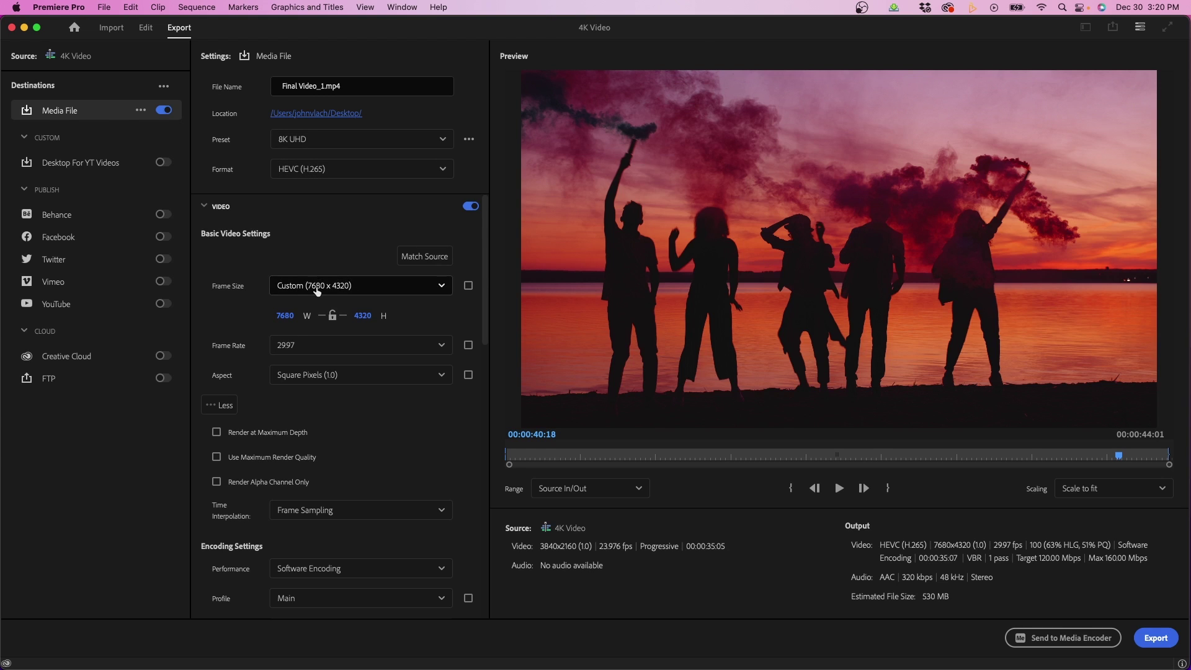
{"action": "left_click", "coordinate": [418, 258]}
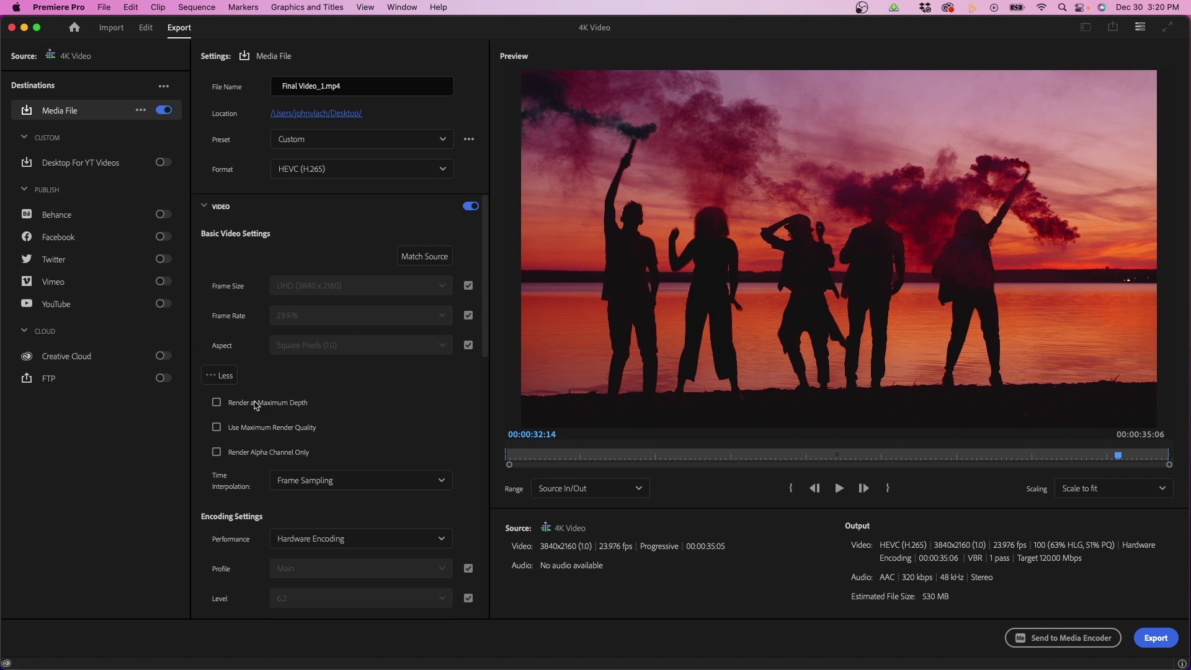
{"action": "left_click", "coordinate": [234, 407]}
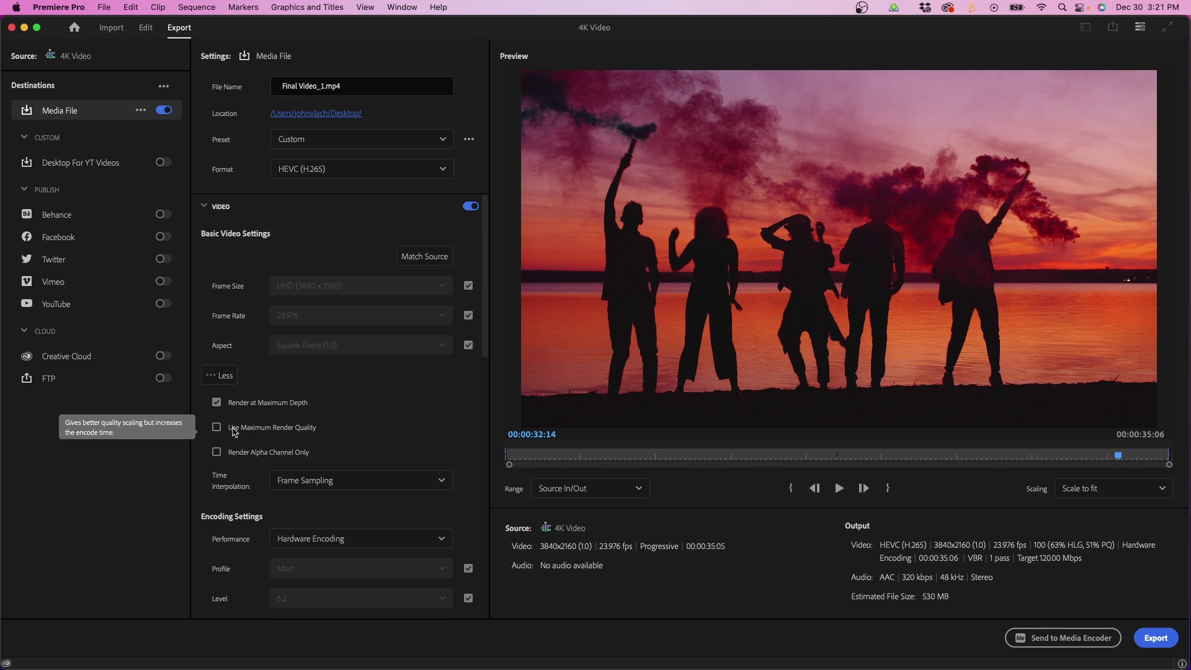
{"action": "left_click", "coordinate": [234, 431]}
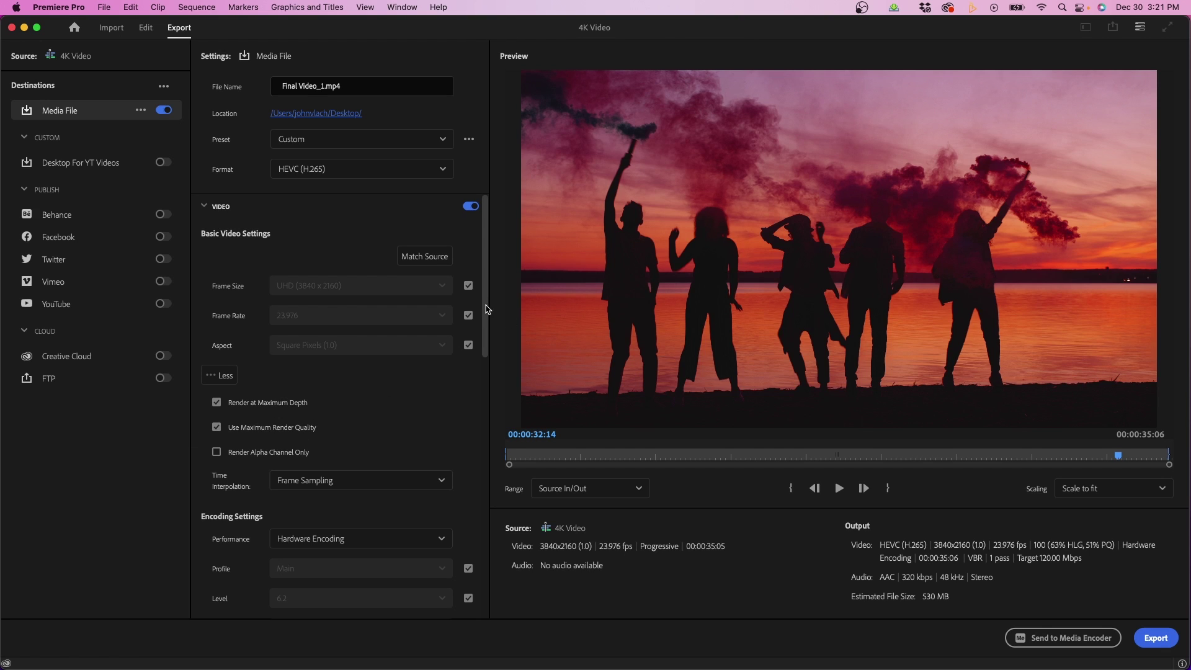
{"action": "left_click_drag", "start_coordinate": [486, 309], "coordinate": [468, 410]}
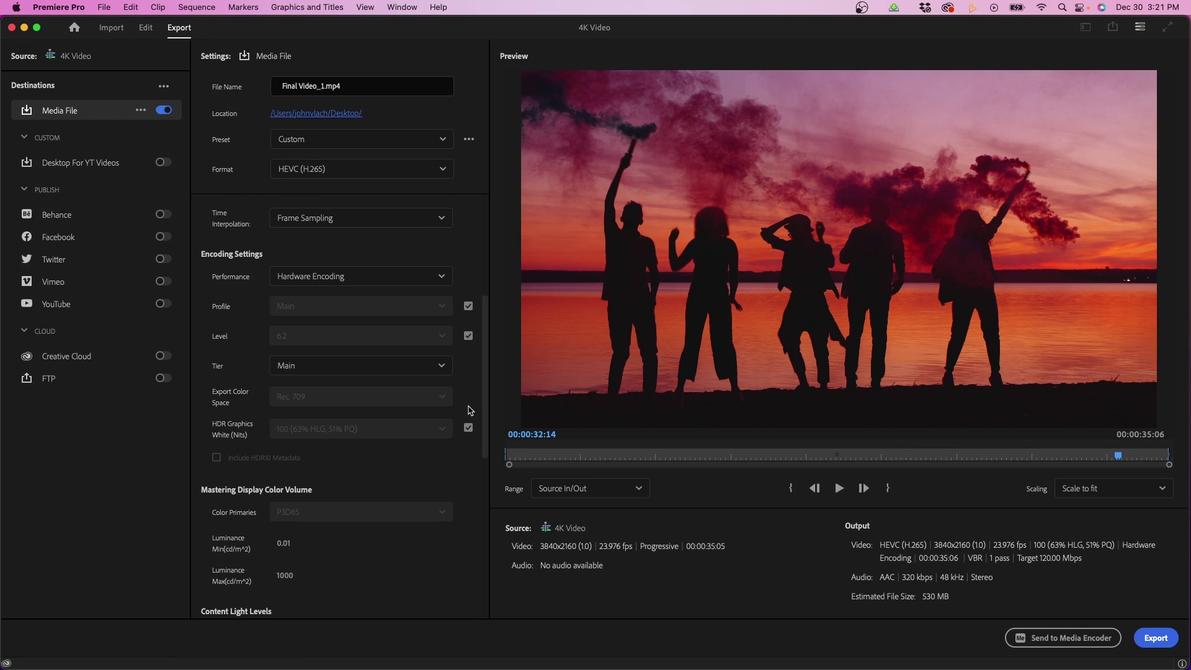
{"action": "mouse_move", "coordinate": [221, 568]}
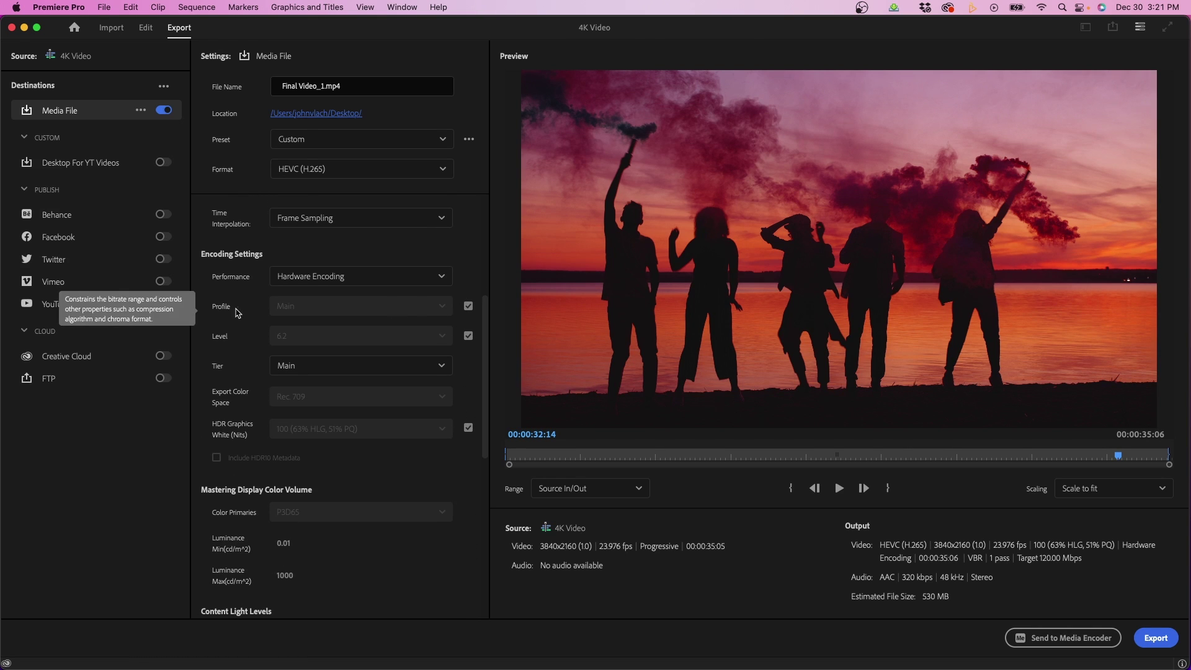
Unlock the HEVC profile, keep it at Main, and set the tier to High
{"action": "left_click", "coordinate": [467, 306]}
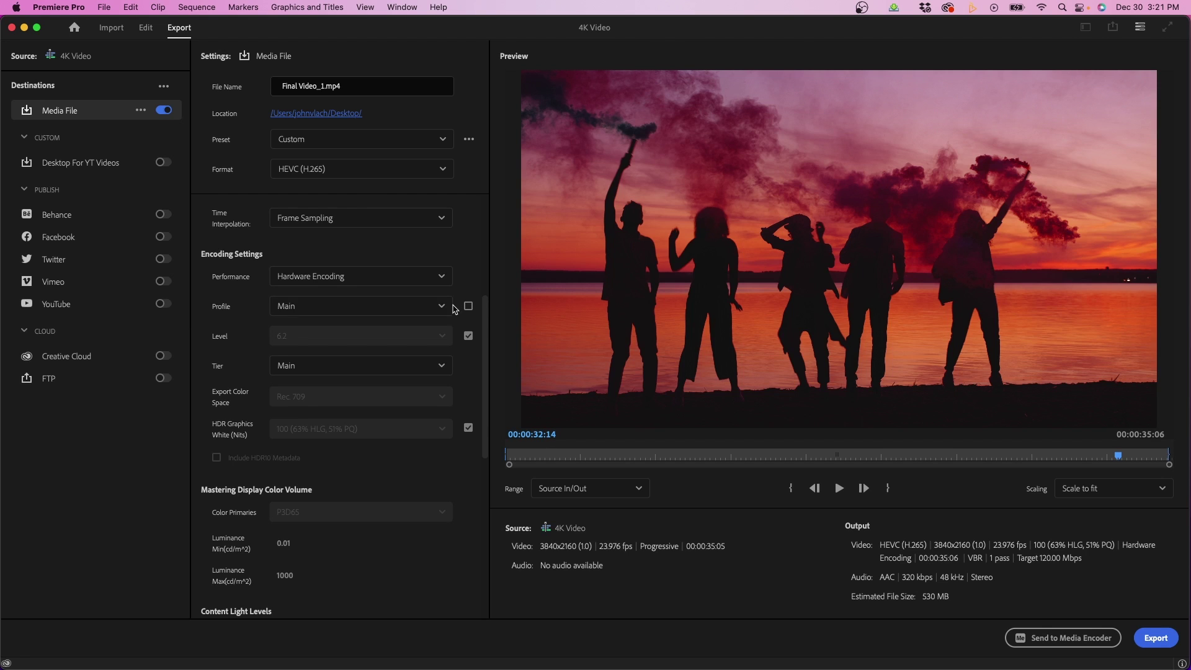
{"action": "left_click", "coordinate": [401, 307]}
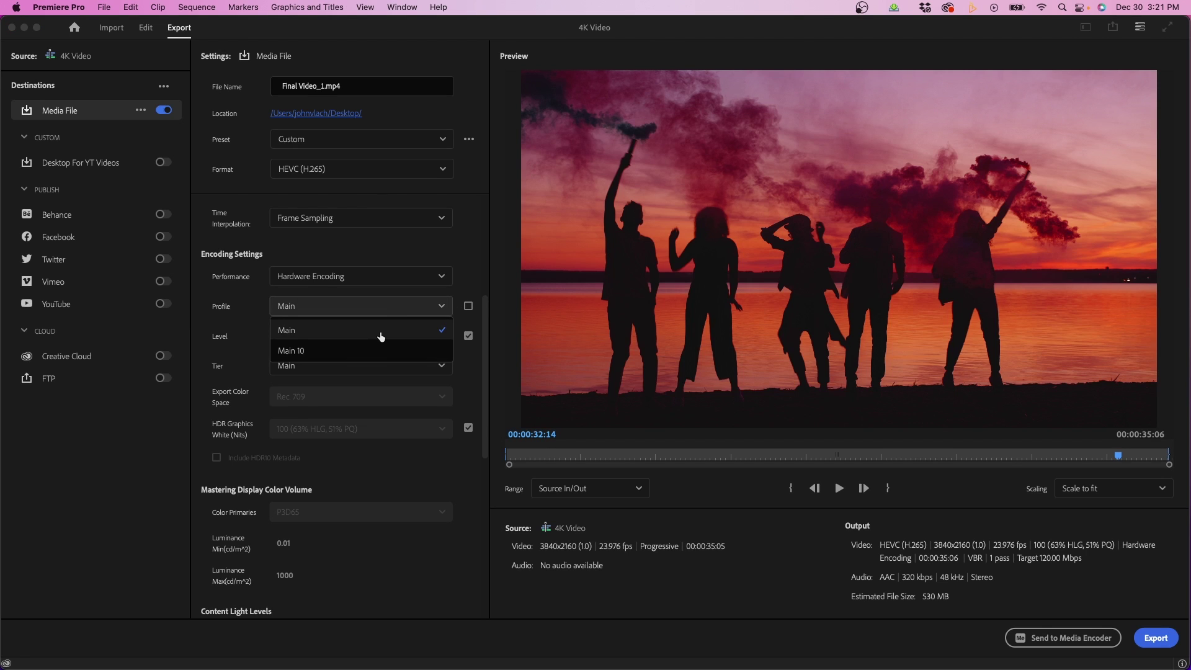
{"action": "left_click", "coordinate": [314, 336]}
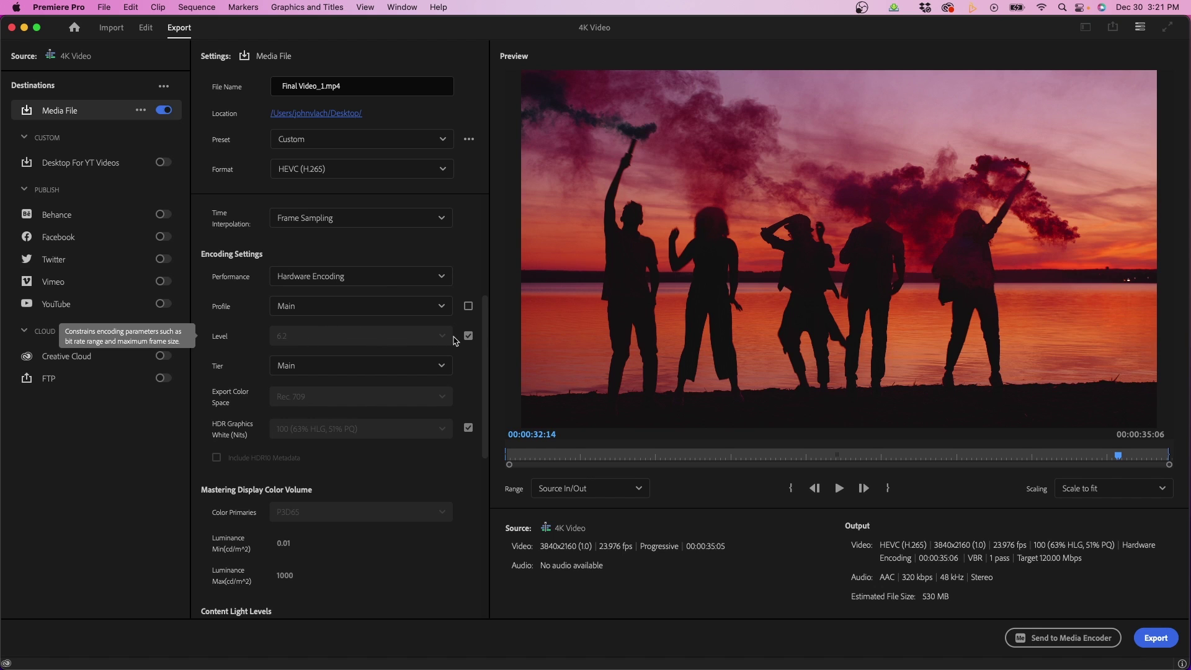
{"action": "left_click", "coordinate": [397, 368]}
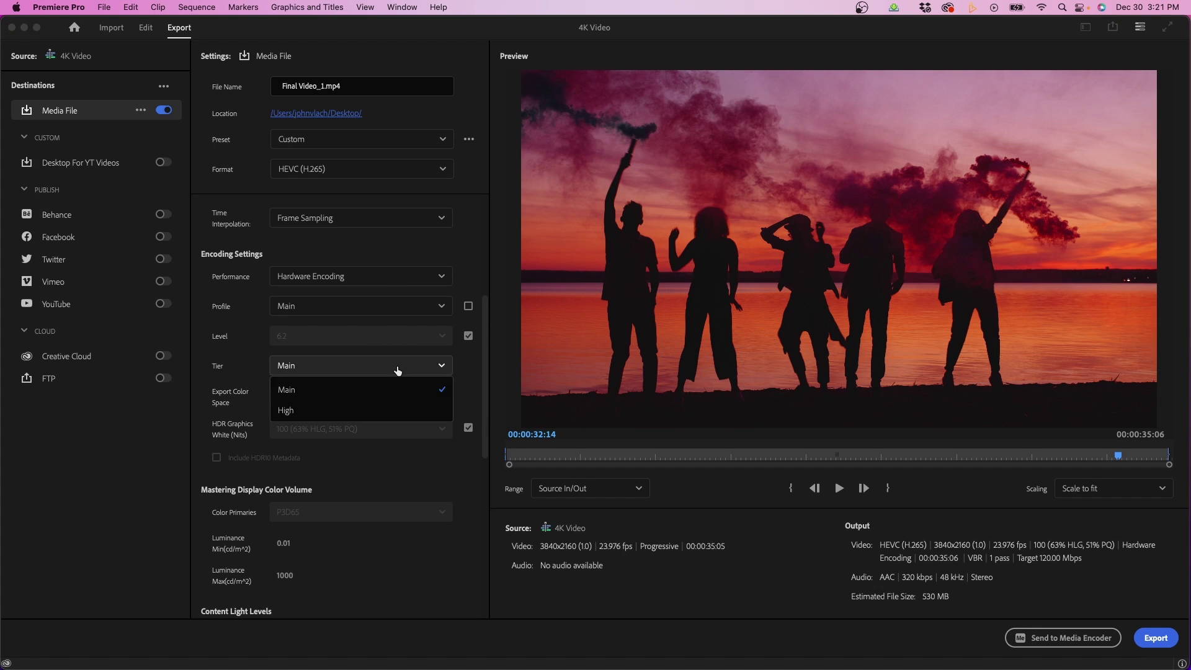
{"action": "left_click", "coordinate": [317, 412]}
{"action": "scroll", "coordinate": [438, 428], "scroll_direction": "down", "scroll_amount": 5}
{"action": "scroll", "coordinate": [473, 486], "scroll_direction": "down", "scroll_amount": 5}
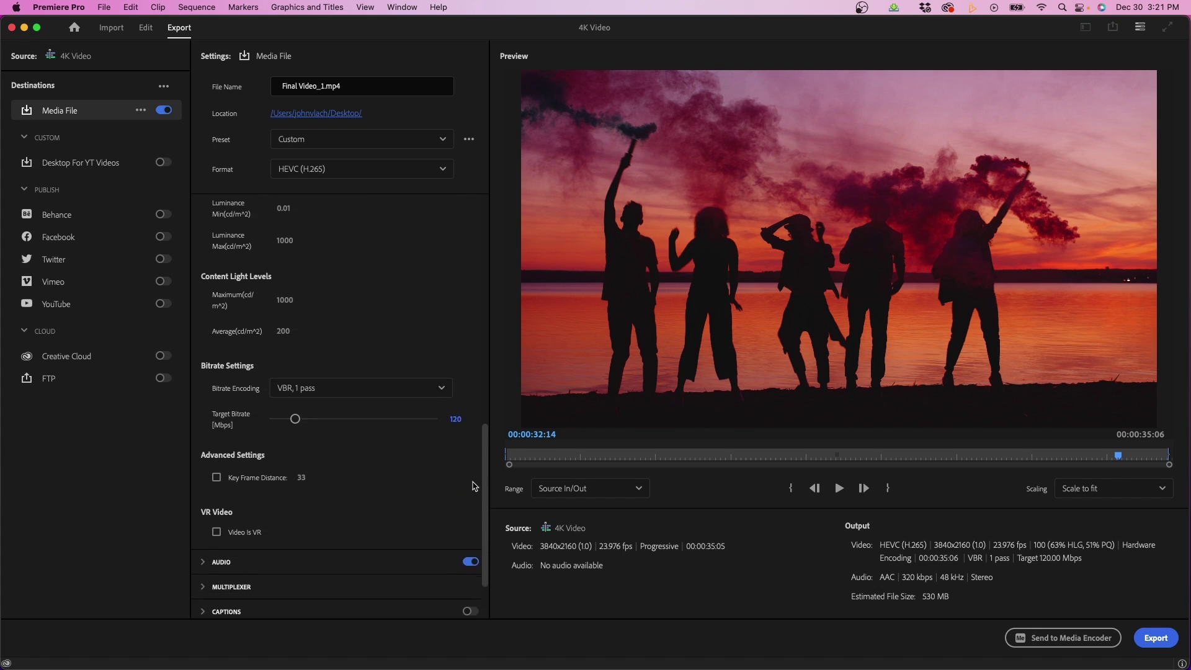
{"action": "scroll", "coordinate": [473, 485], "scroll_direction": "down", "scroll_amount": 1}
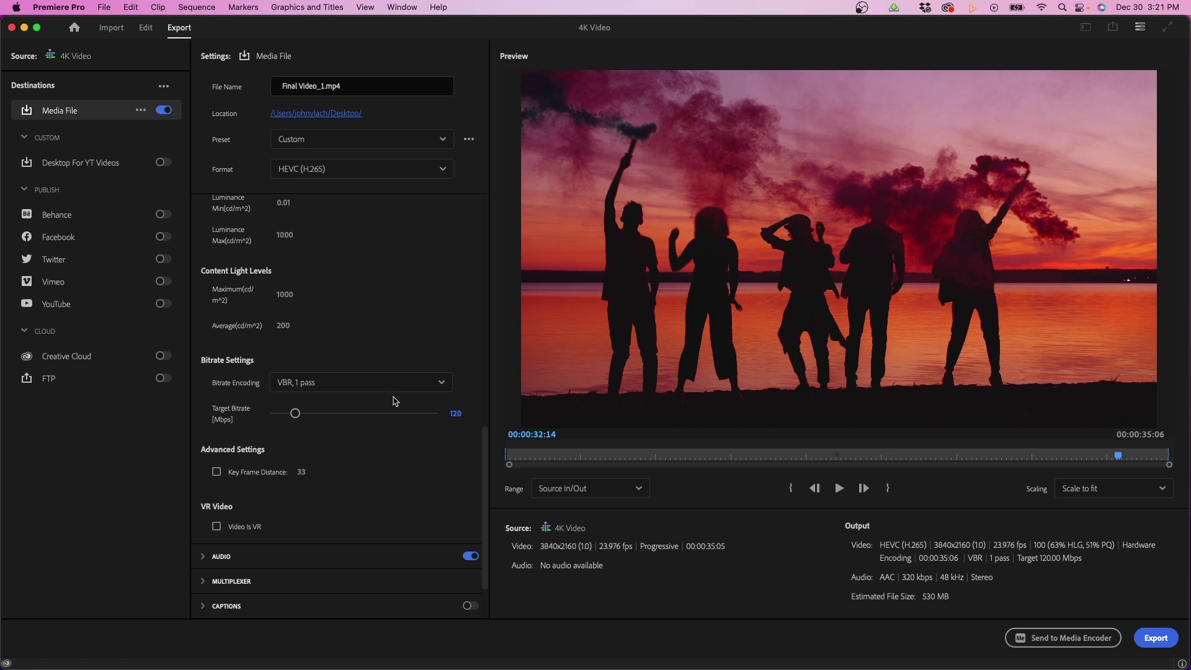
{"action": "mouse_move", "coordinate": [455, 413]}
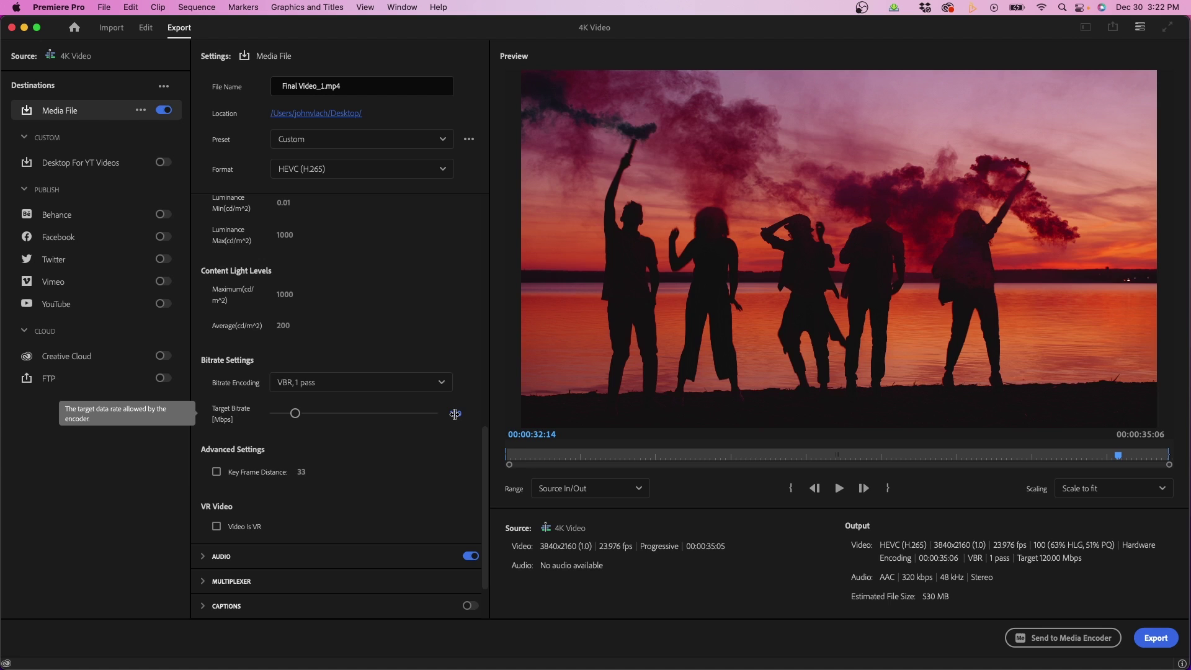
Keep VBR, 1 pass encoding and set the target bitrate to 26 Mbps
{"action": "left_click", "coordinate": [405, 385]}
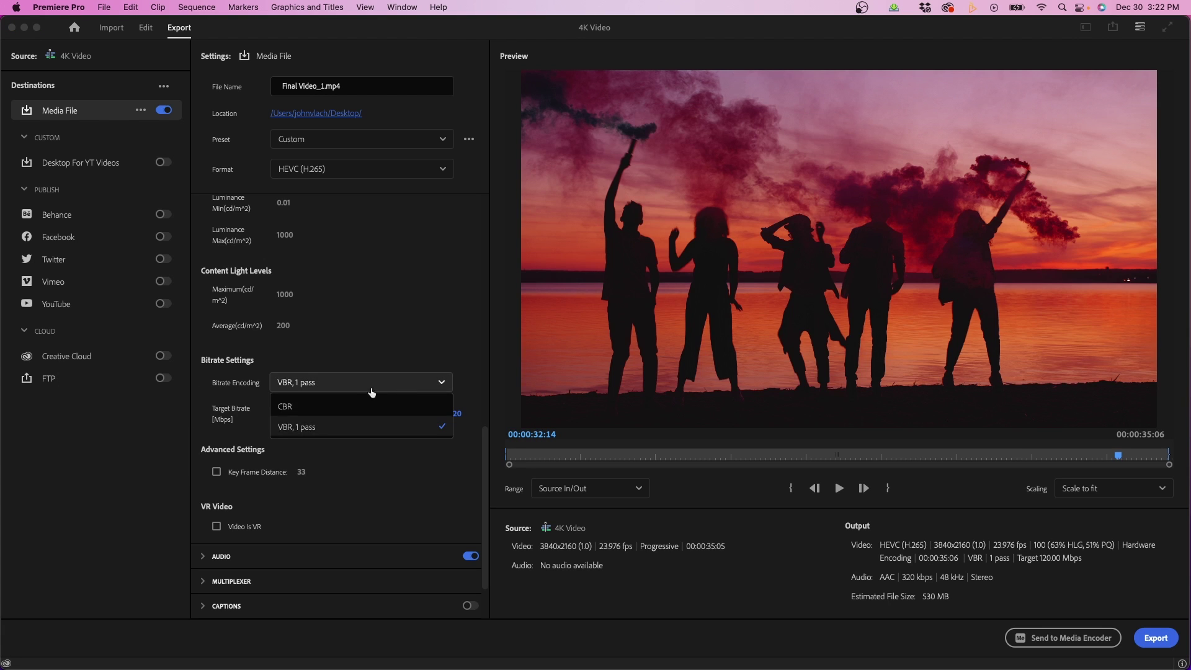
{"action": "left_click", "coordinate": [286, 428]}
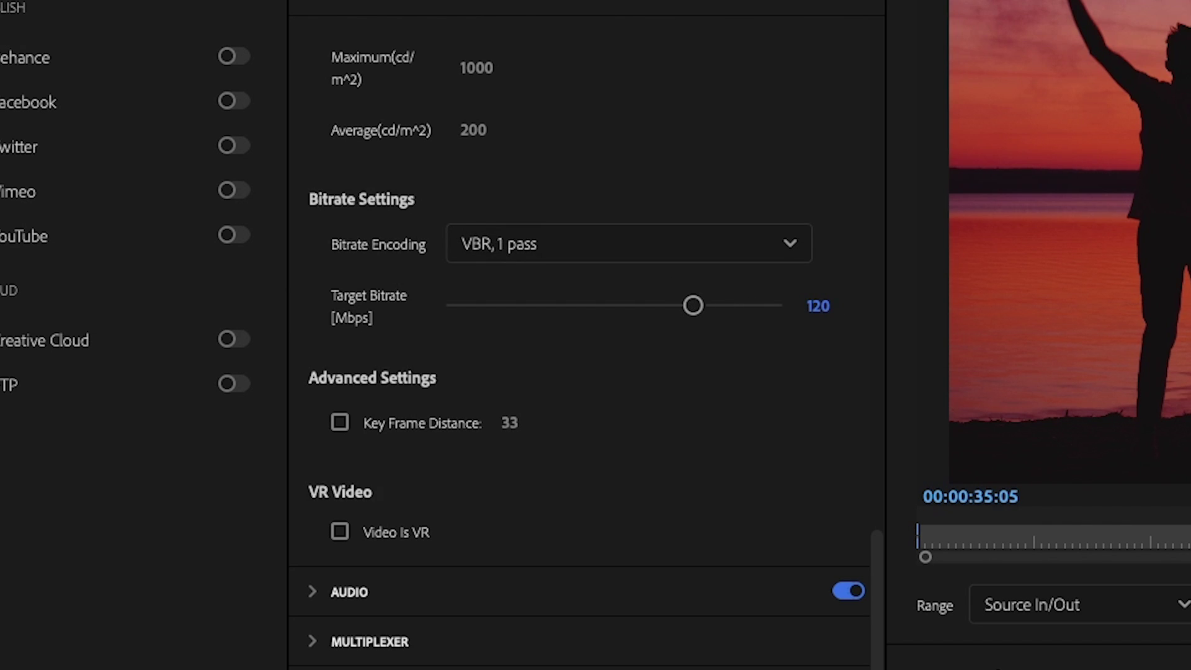
{"action": "left_click", "coordinate": [812, 305]}
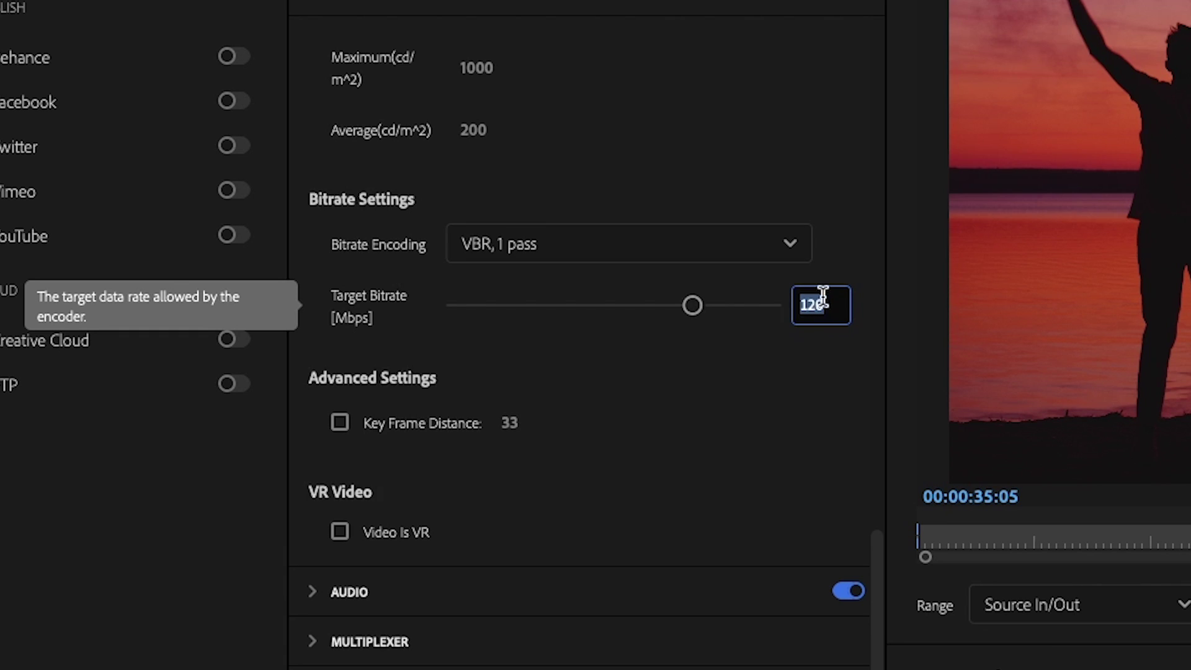
{"action": "type", "text": "2"}
{"action": "type", "text": "6"}
{"action": "left_click", "coordinate": [704, 349]}
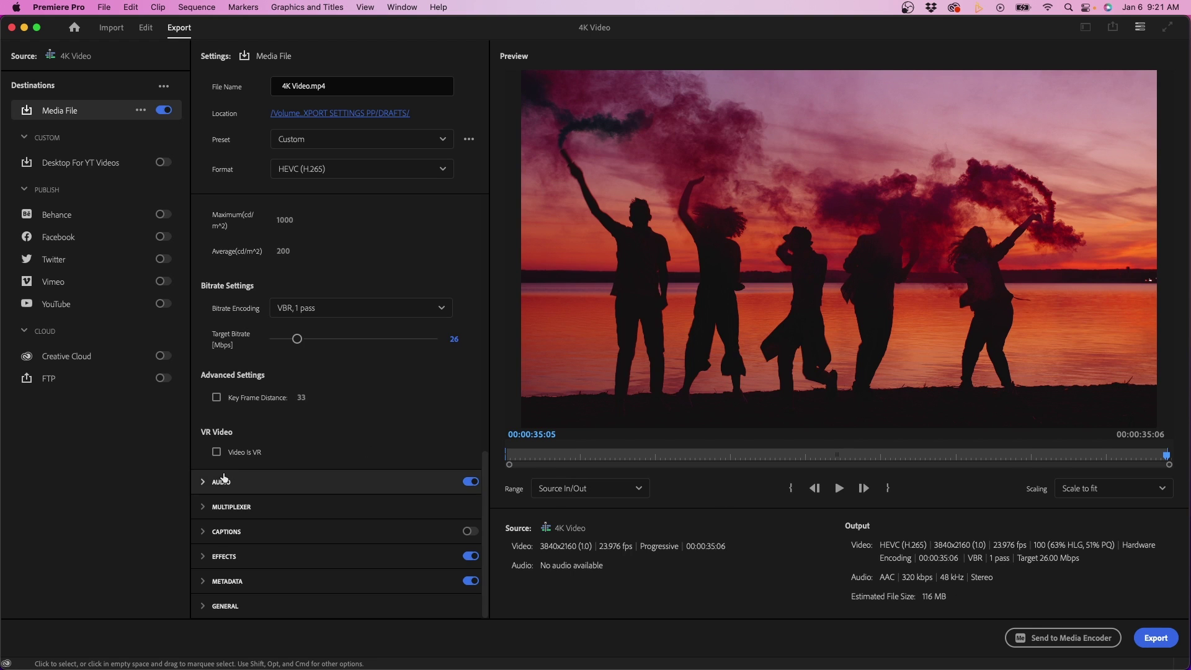
Set the HEVC export's AAC audio bitrate to 384 kbps and export
{"action": "left_click", "coordinate": [223, 479]}
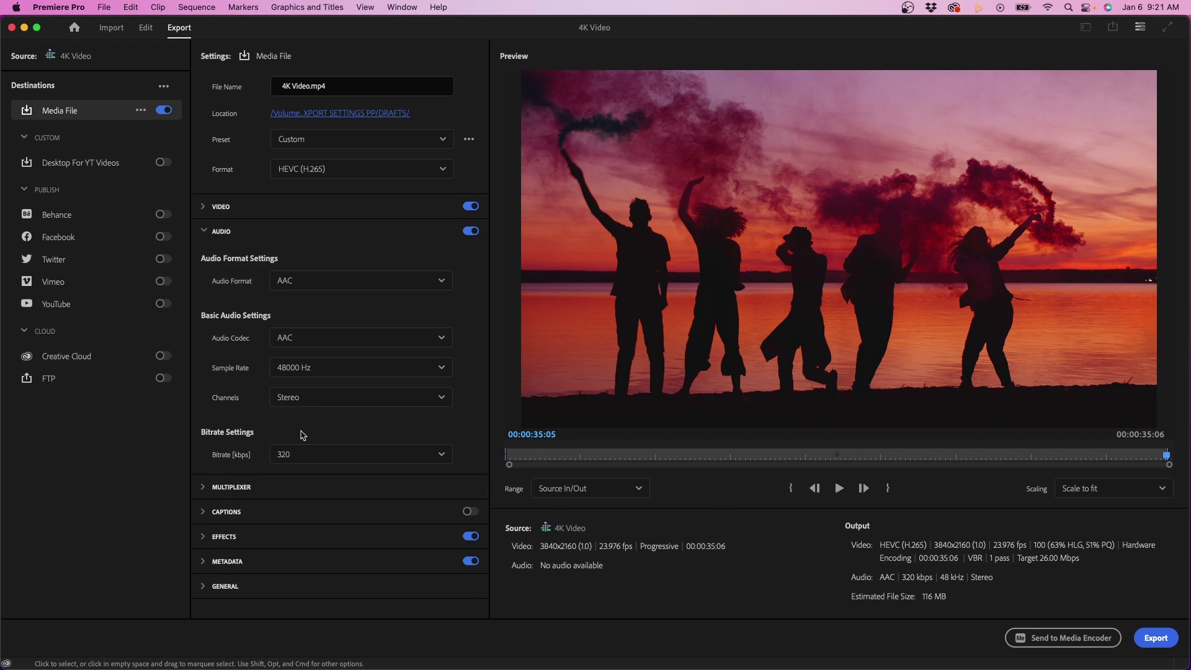
{"action": "left_click", "coordinate": [300, 455]}
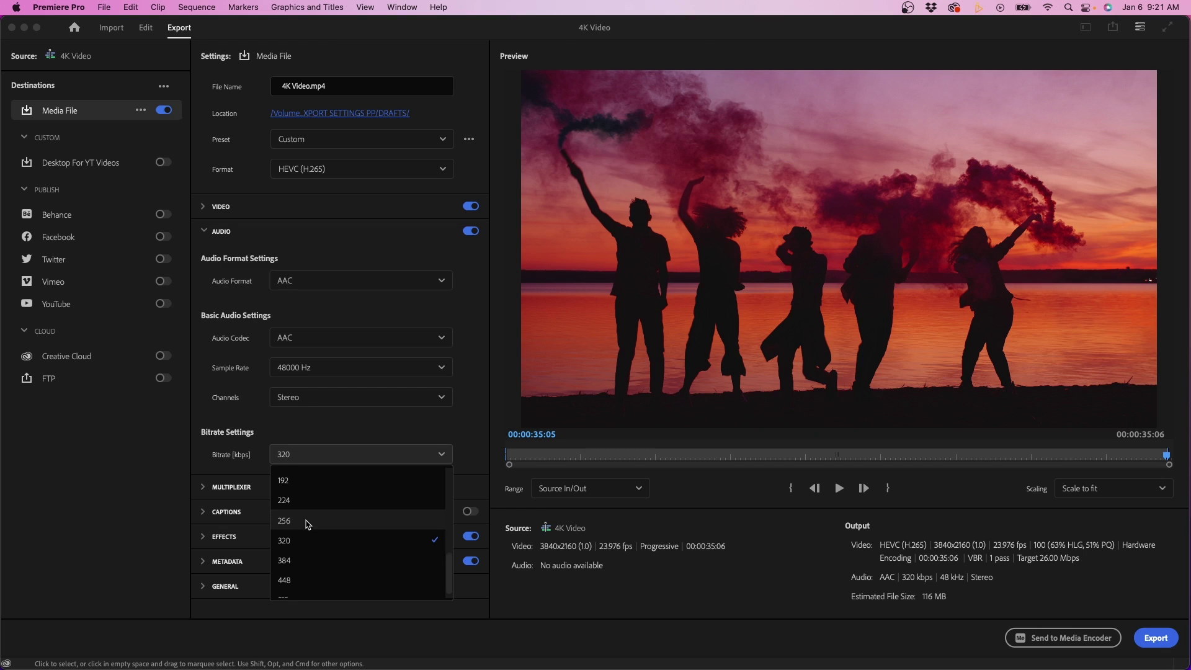
{"action": "left_click", "coordinate": [296, 561]}
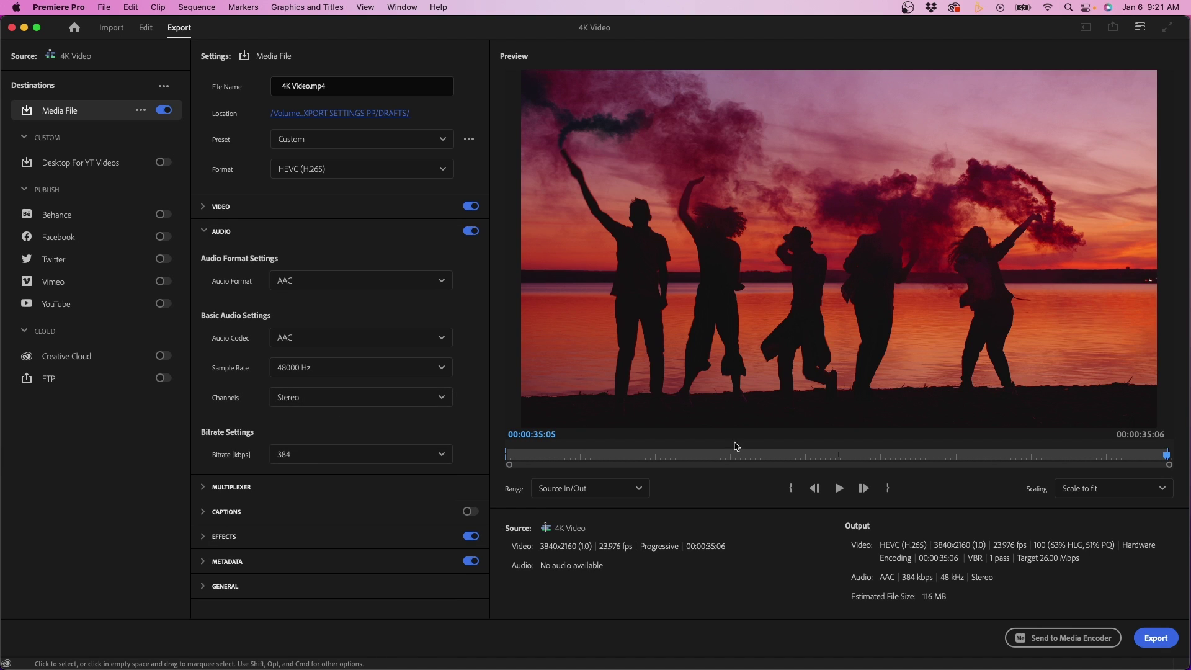
{"action": "left_click", "coordinate": [1154, 633]}
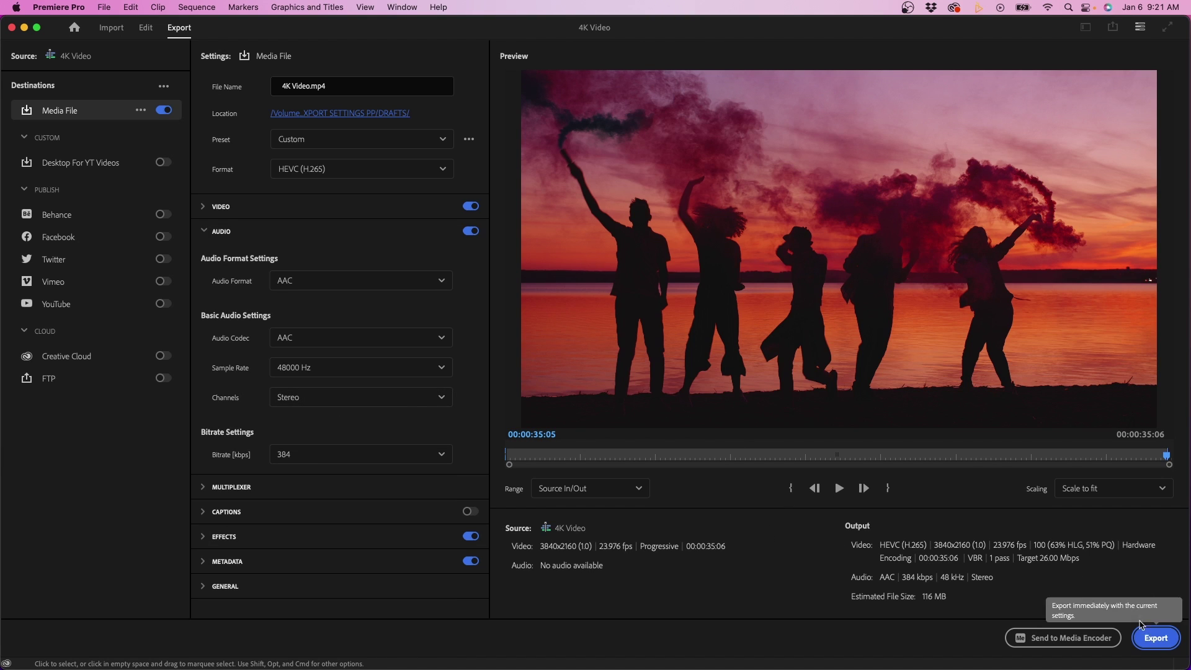